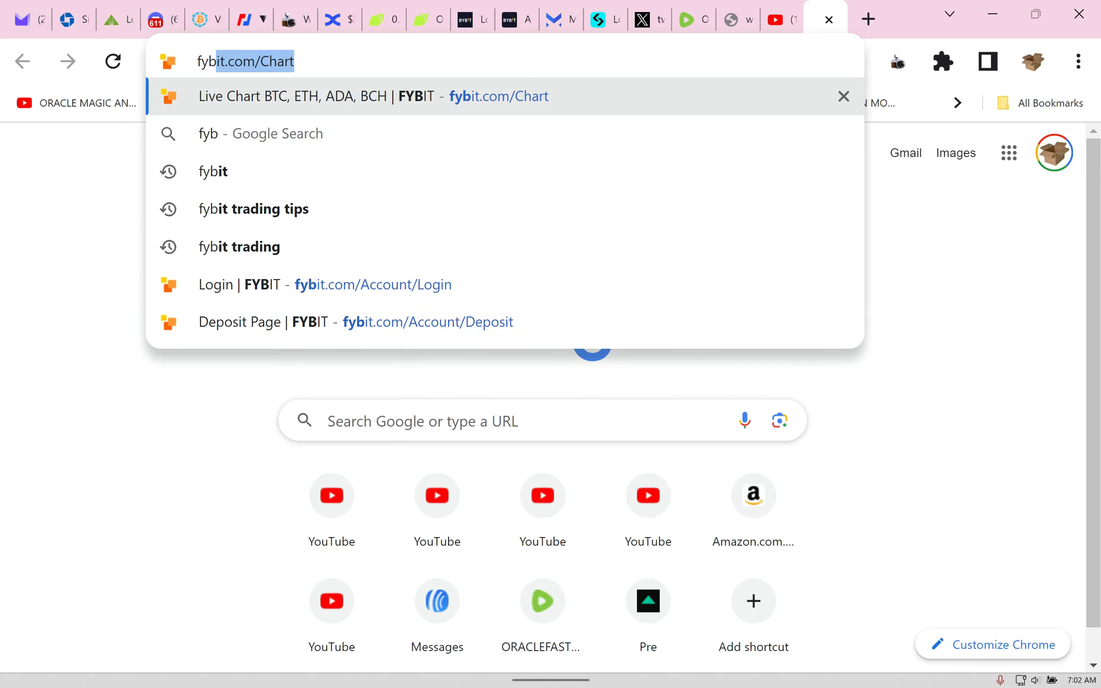
# Load fybit.com/Chart and copy the BTC balance value 0.35257600
pyautogui.press('Return')
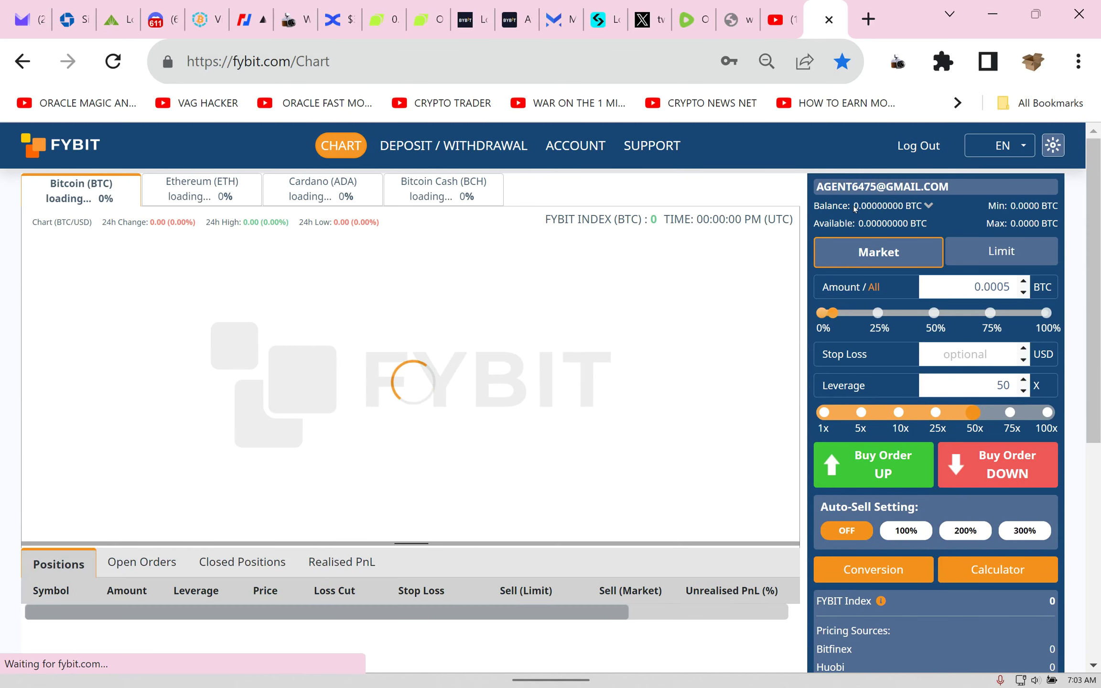
pyautogui.moveTo(855, 209); pyautogui.dragTo(904, 210)
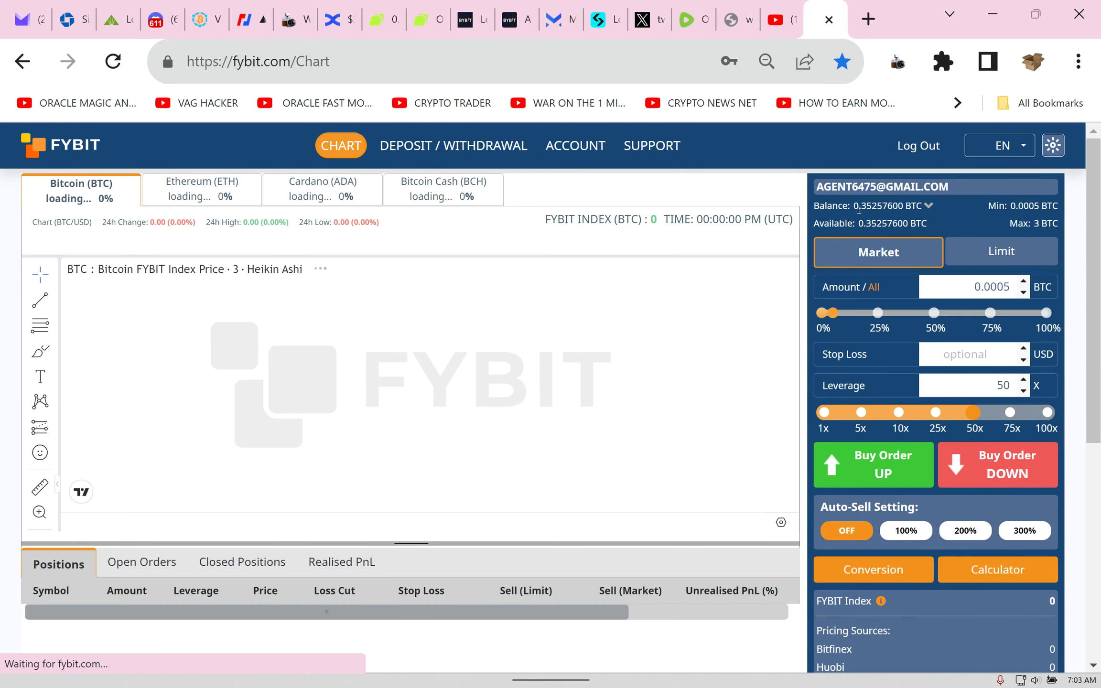
pyautogui.rightClick(904, 210)
pyautogui.click(708, 223)
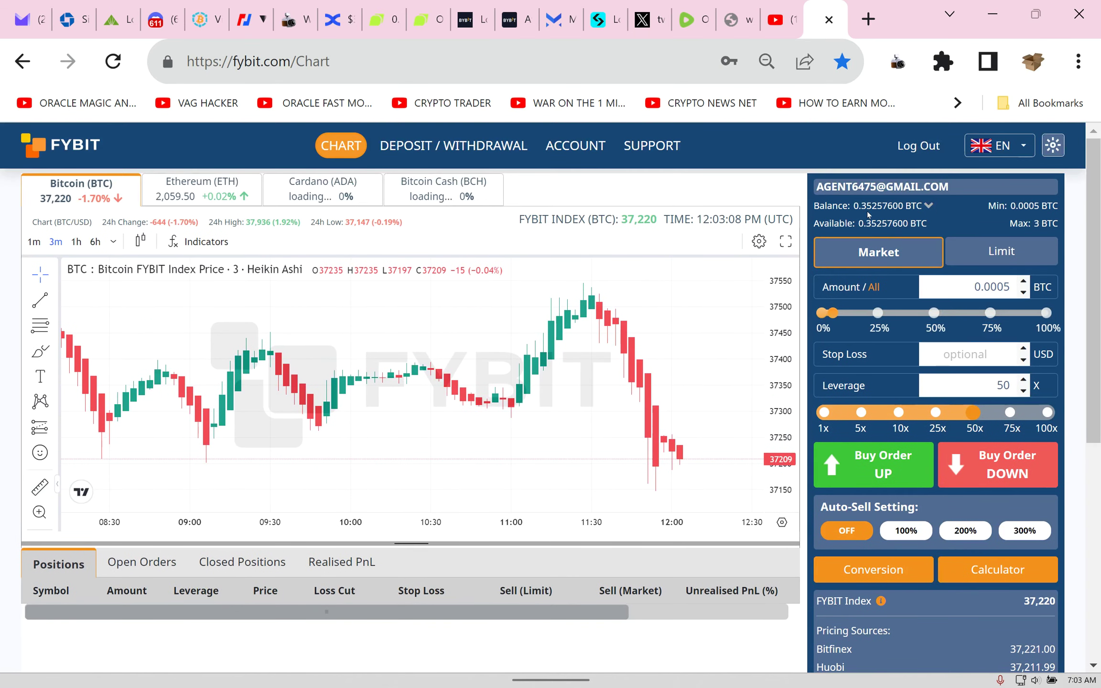
pyautogui.moveTo(852, 209); pyautogui.dragTo(904, 209)
pyautogui.rightClick(906, 209)
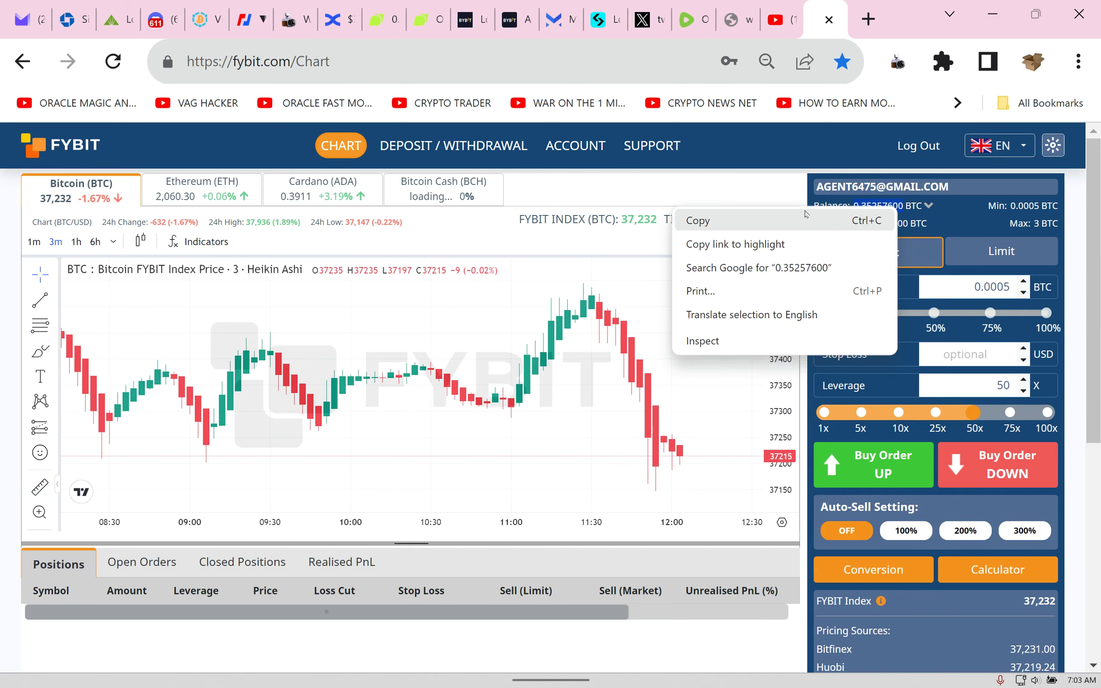
pyautogui.click(707, 220)
# Convert the pasted 0.352576 BTC balance into 6.36458901 ETH, confirming and closing the dialog
pyautogui.click(873, 570)
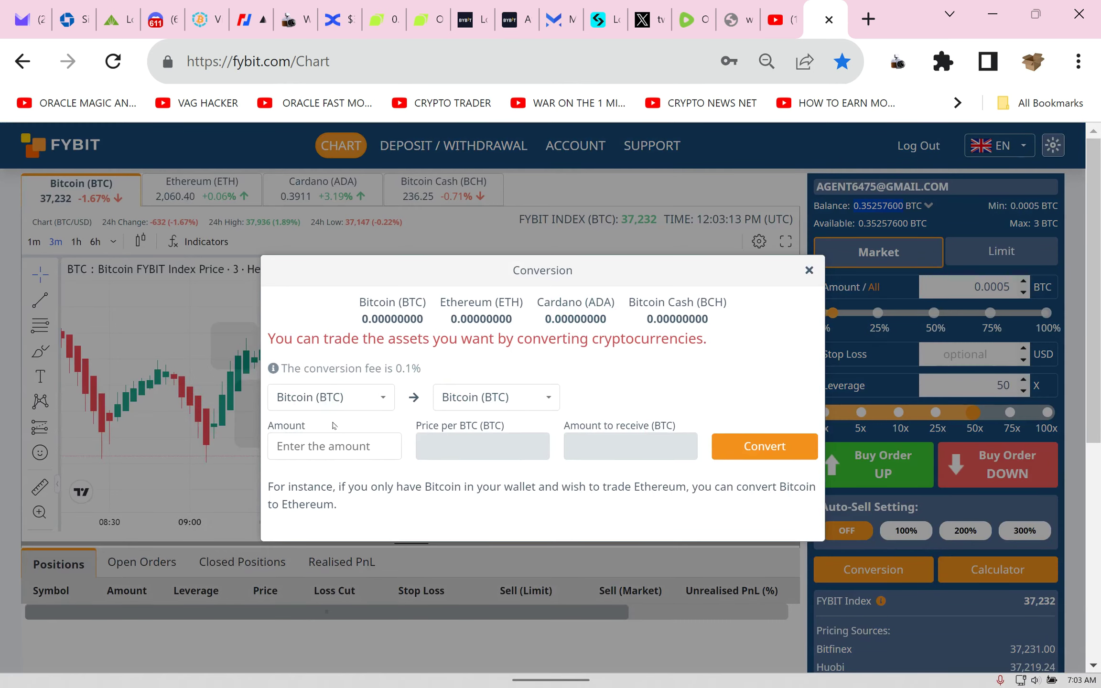
pyautogui.click(528, 405)
pyautogui.click(519, 450)
pyautogui.click(335, 446)
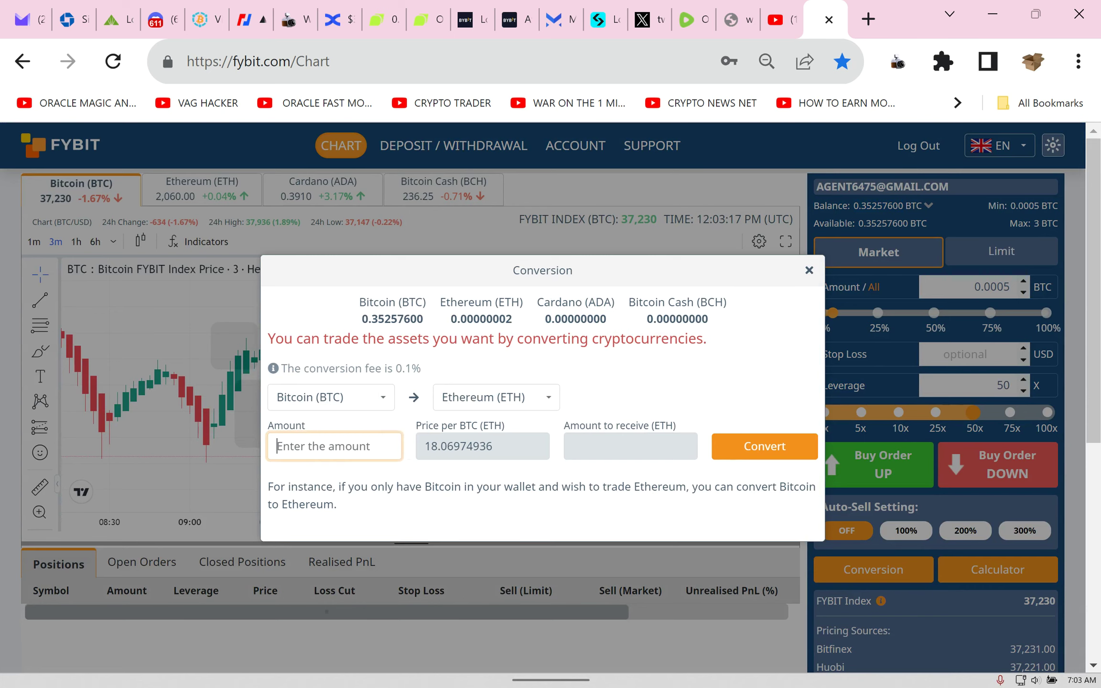
pyautogui.rightClick(333, 447)
pyautogui.click(374, 312)
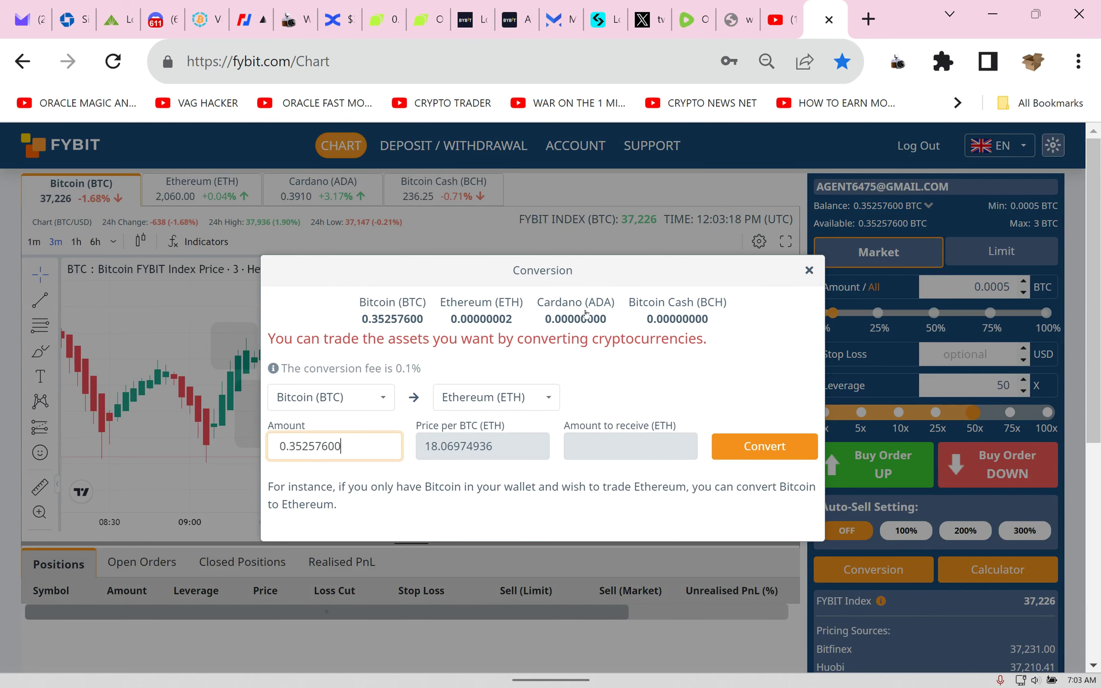
pyautogui.click(746, 450)
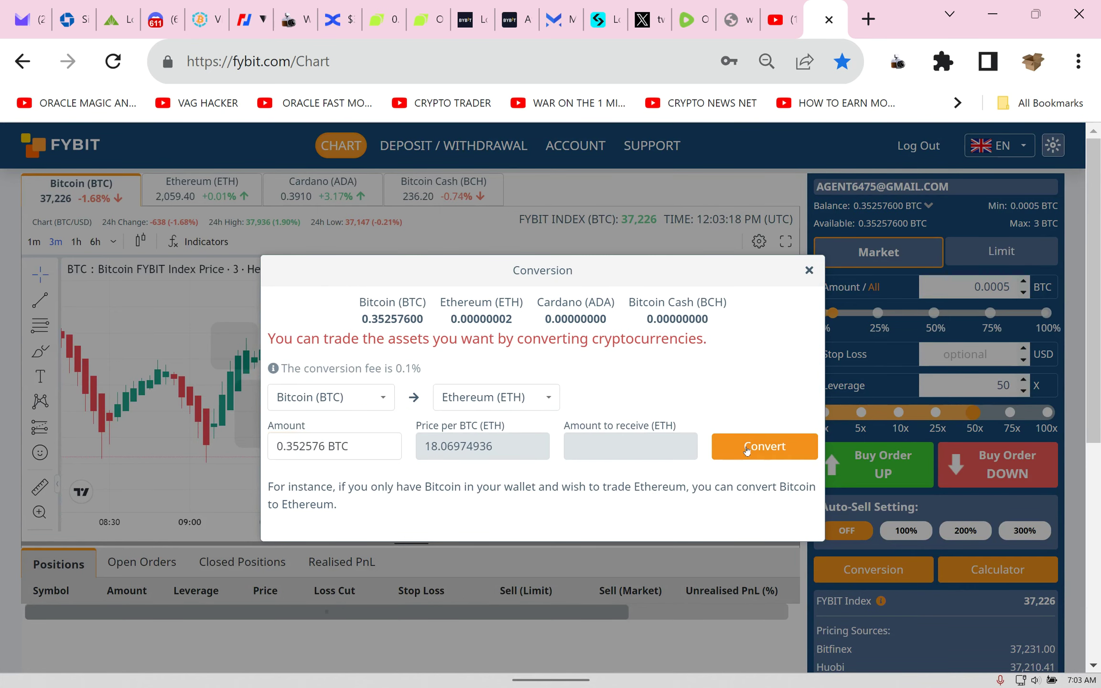
pyautogui.click(554, 470)
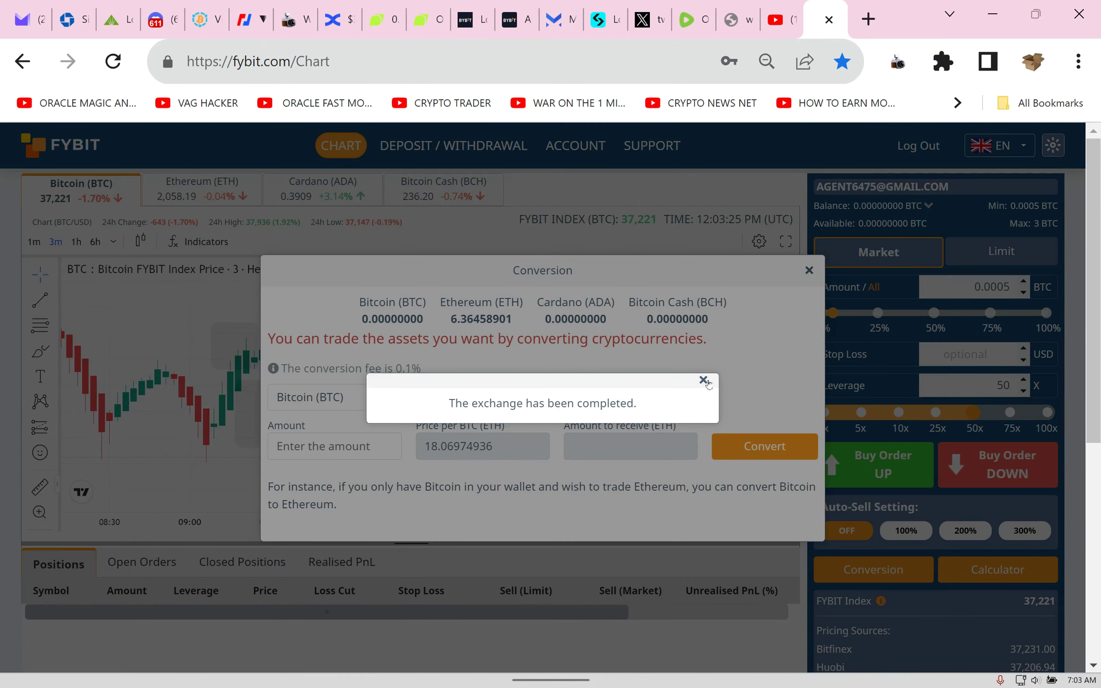
pyautogui.click(704, 380)
pyautogui.click(808, 271)
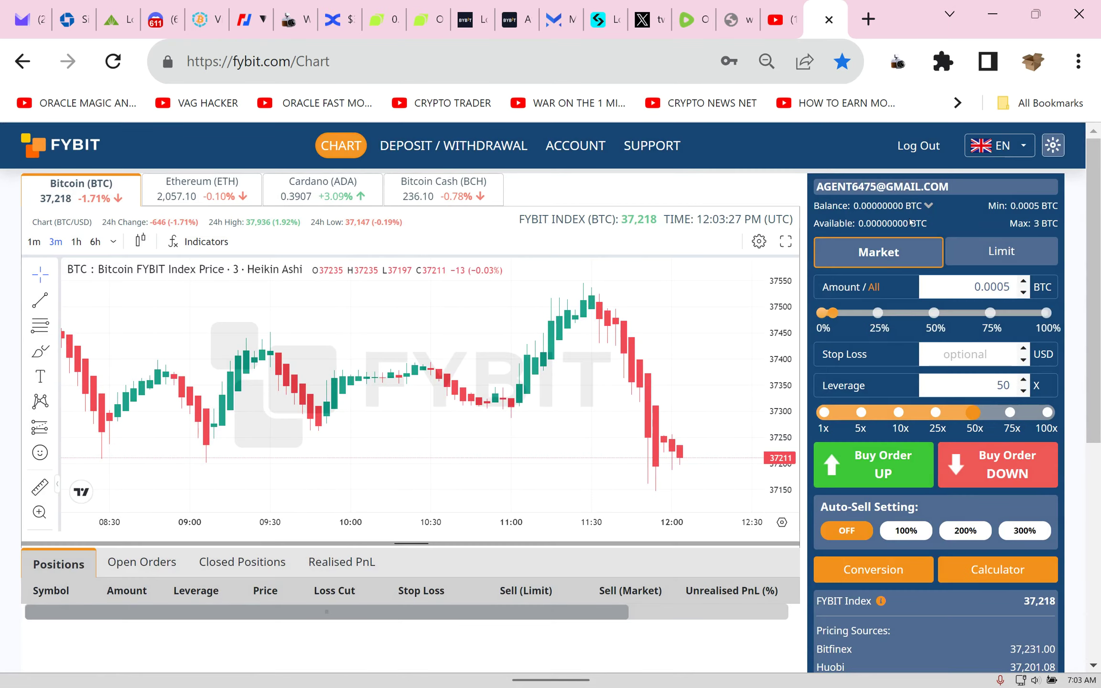
# On the panned Ethereum chart, open a 2 ETH DOWN position at 50x leverage
pyautogui.click(164, 191)
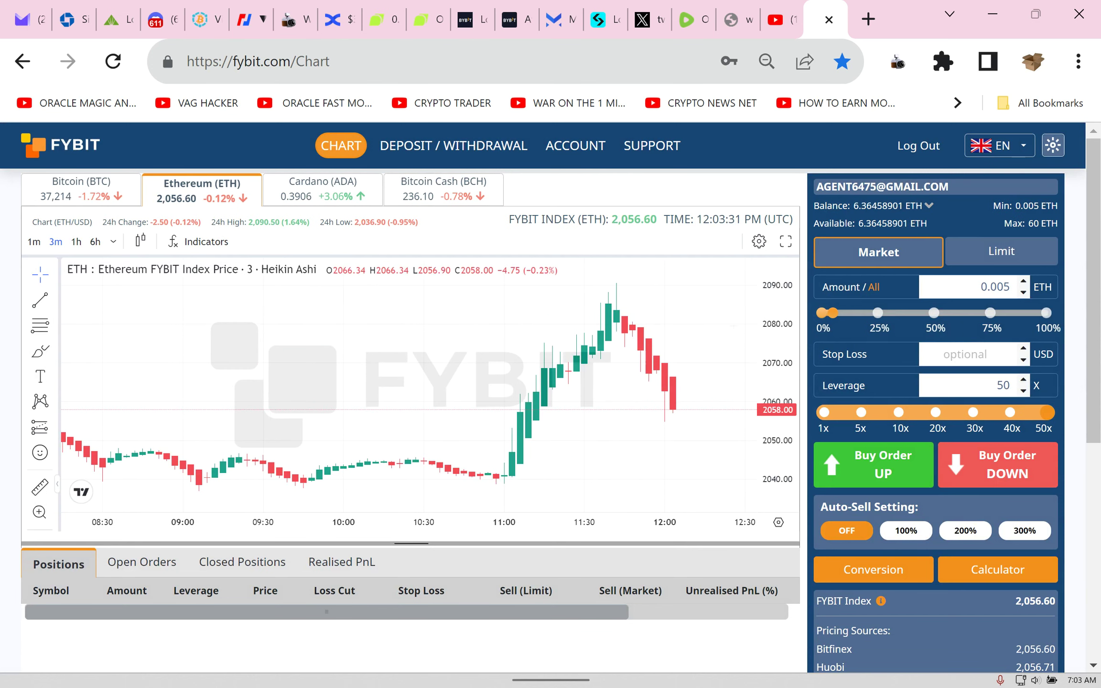
pyautogui.moveTo(622, 335); pyautogui.dragTo(187, 334)
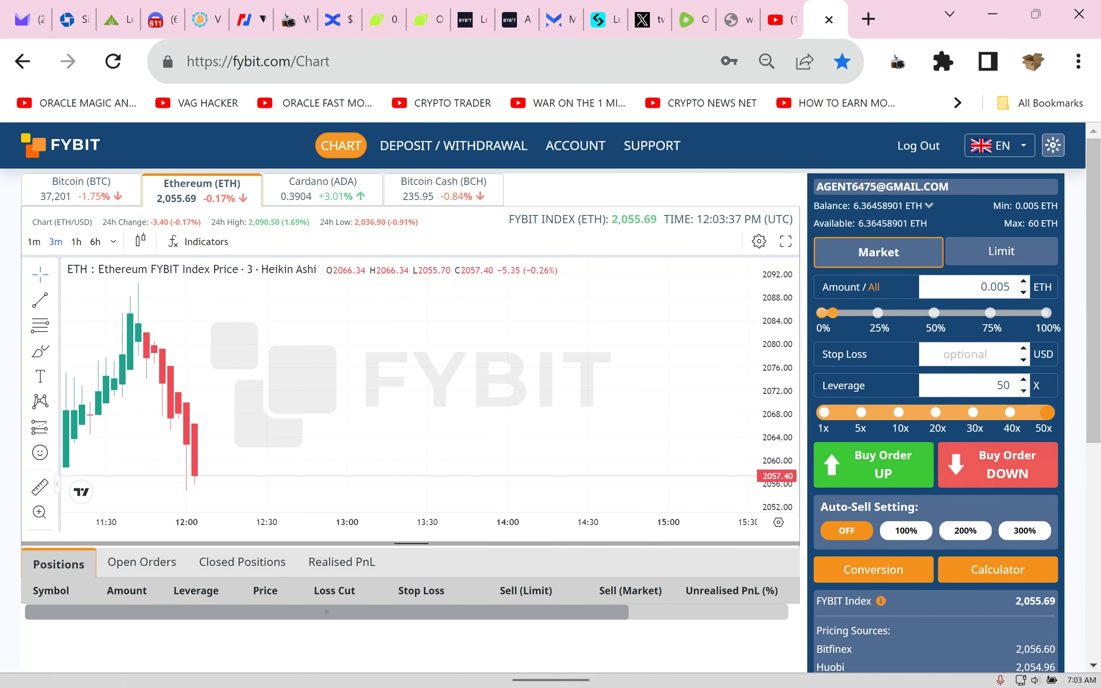
pyautogui.moveTo(975, 287); pyautogui.dragTo(1043, 286)
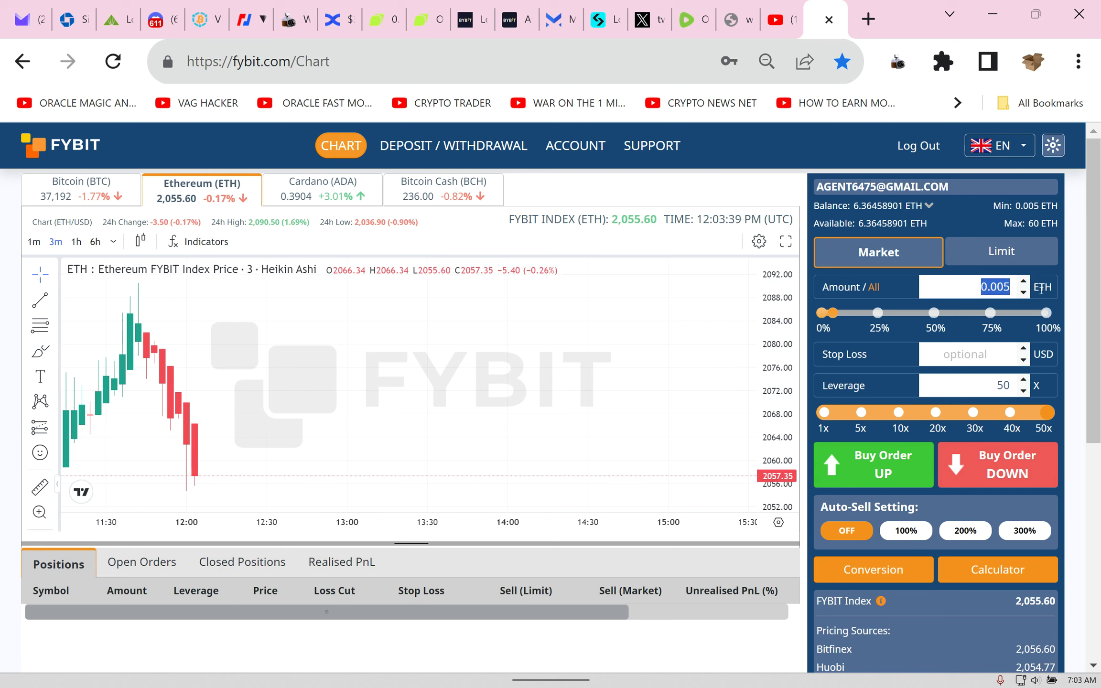
pyautogui.write('2')
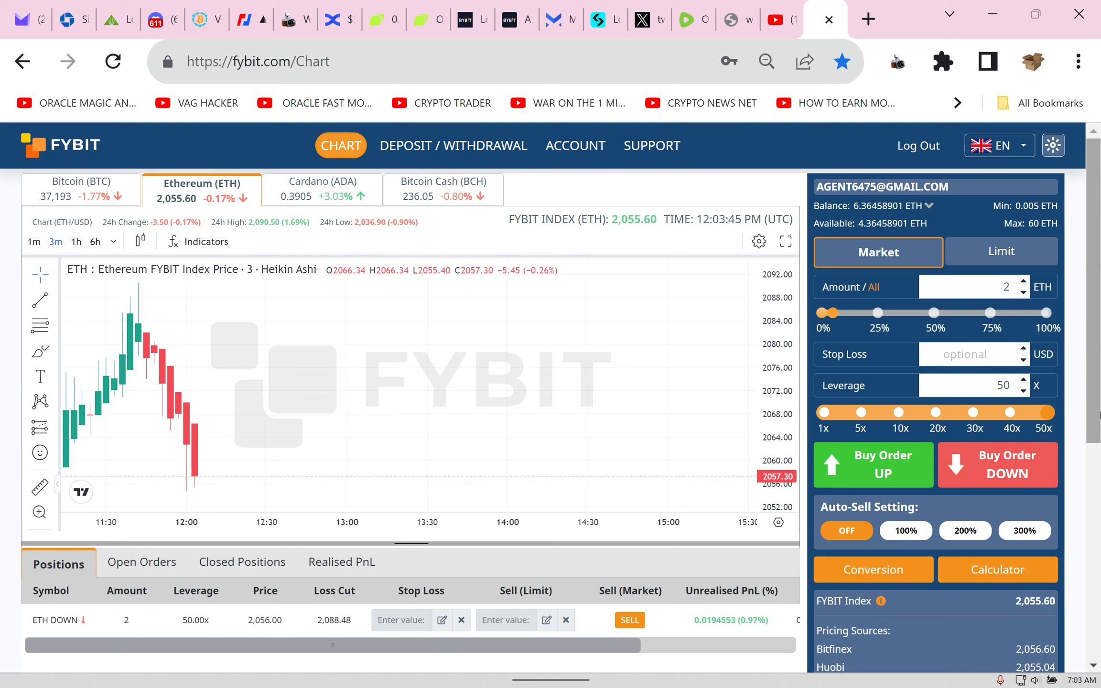
pyautogui.moveTo(631, 650); pyautogui.dragTo(698, 647)
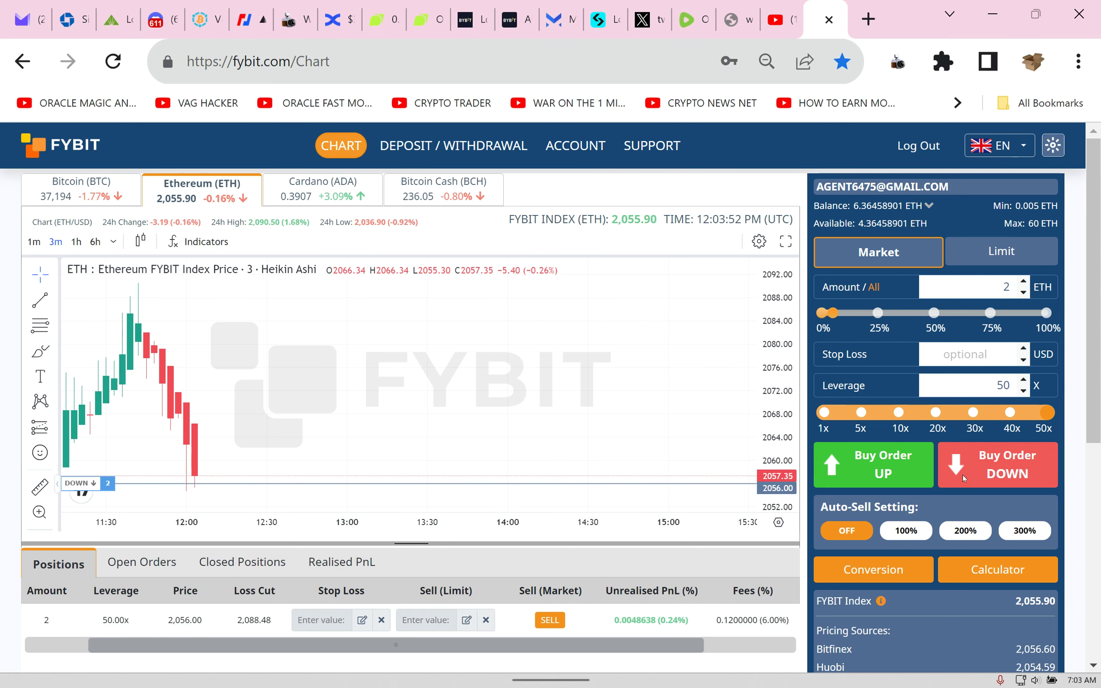
# Save a Webpage Screenshot of the chart page showing the open 2 ETH position
pyautogui.scroll(-1, 1098, 316)
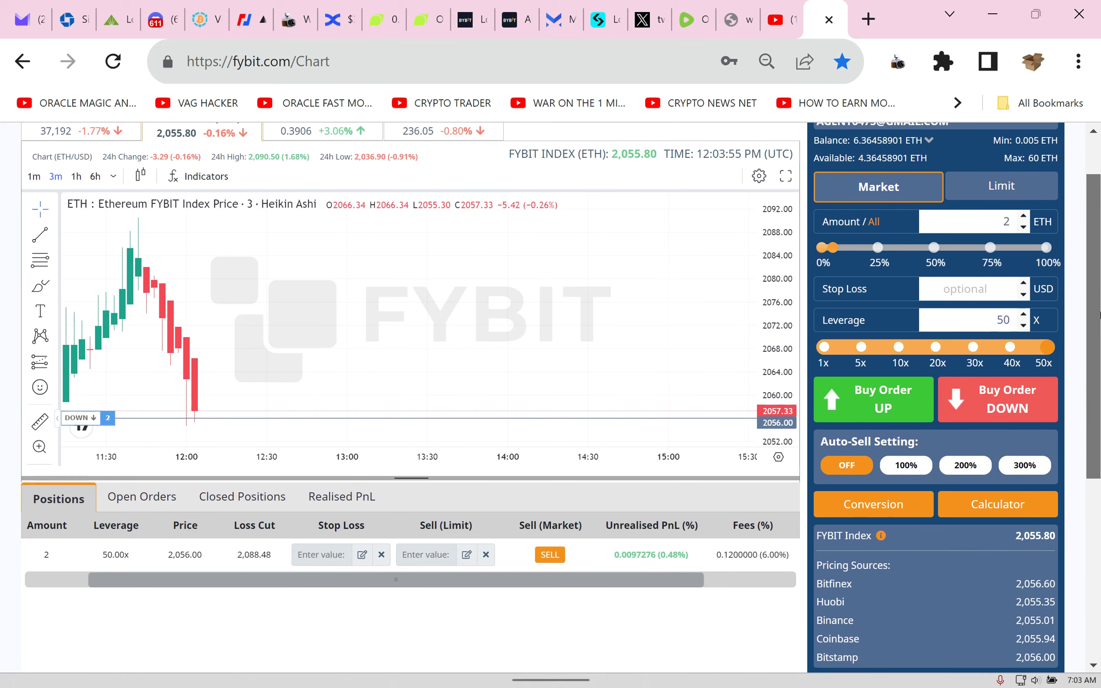
pyautogui.click(898, 62)
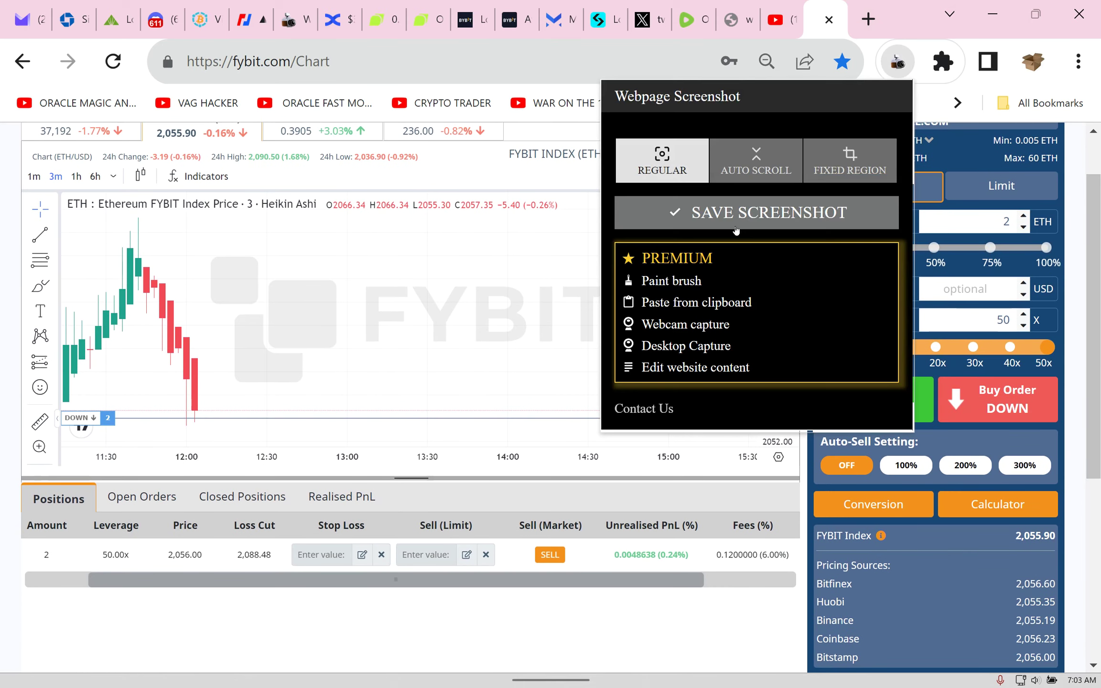
pyautogui.click(736, 221)
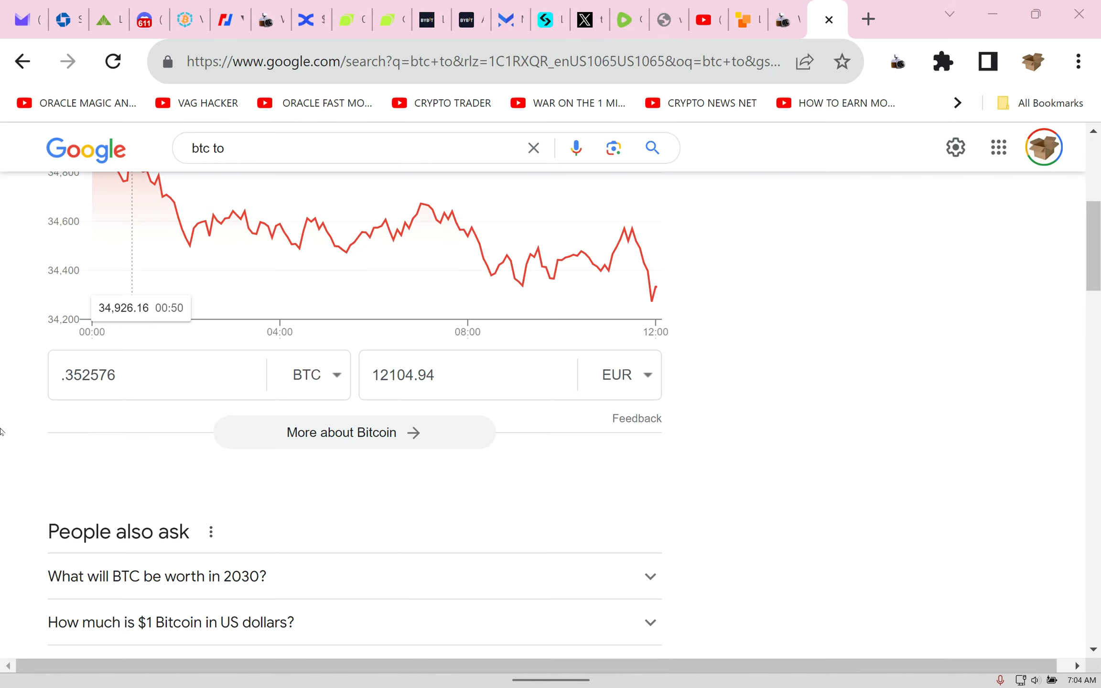
# Check that .352576 BTC equals 12104.94 EUR in Google's converter, then return to FYBIT
pyautogui.click(492, 382)
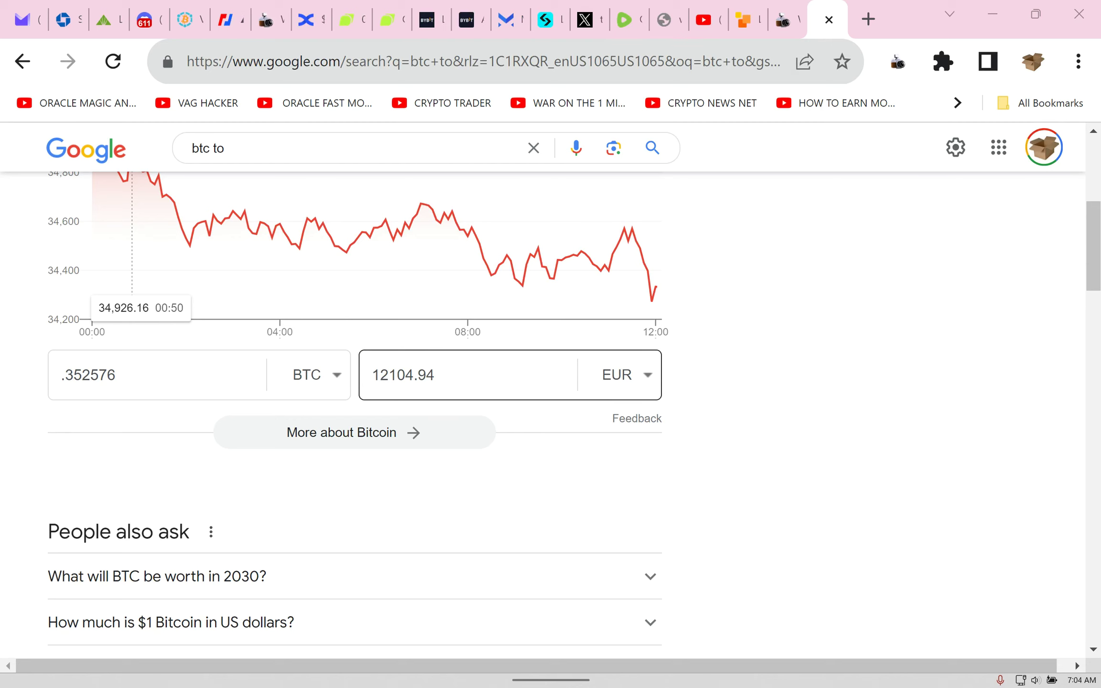
pyautogui.press('Return')
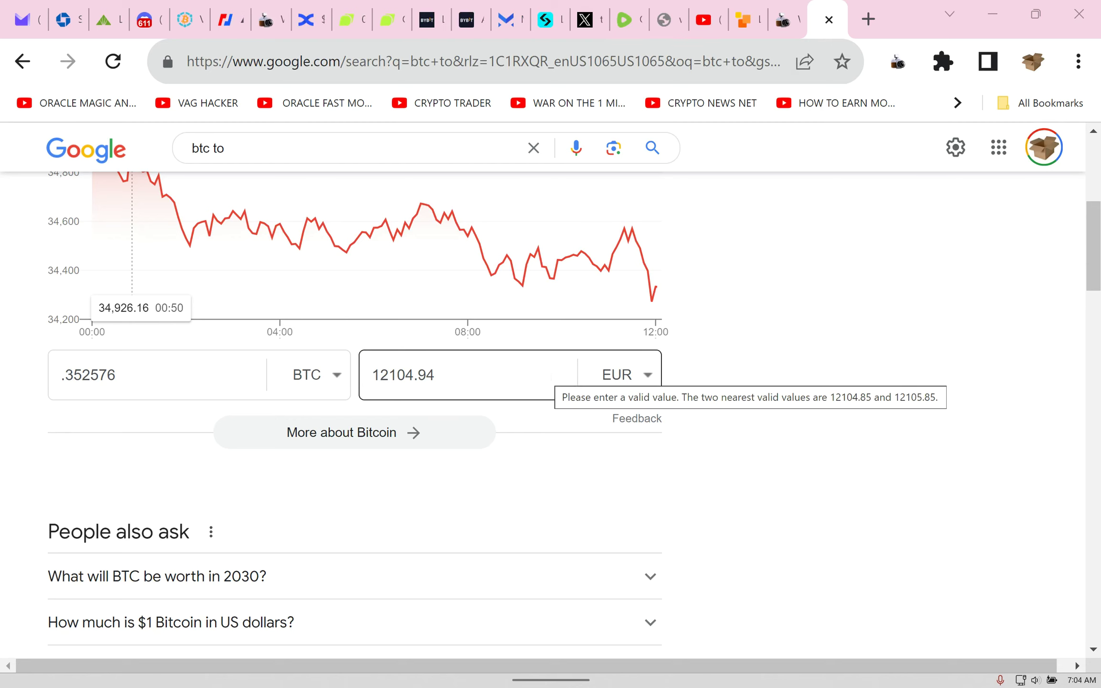
pyautogui.hotkey('shift', 'Tab')
pyautogui.hotkey('shift', 'Tab')
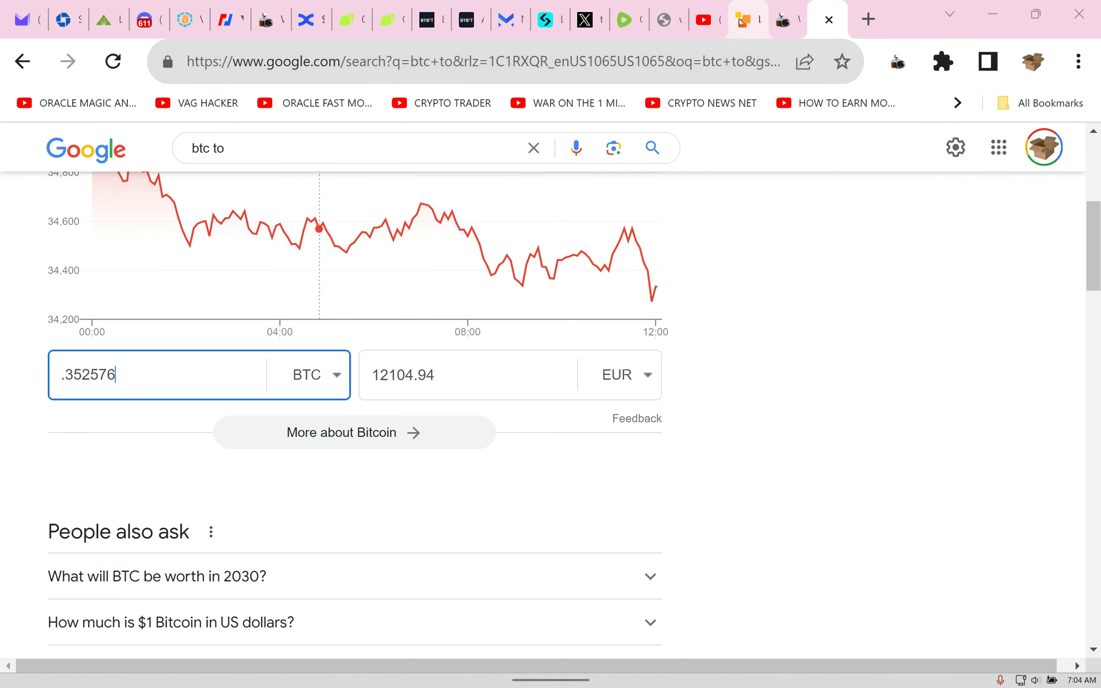
pyautogui.click(740, 21)
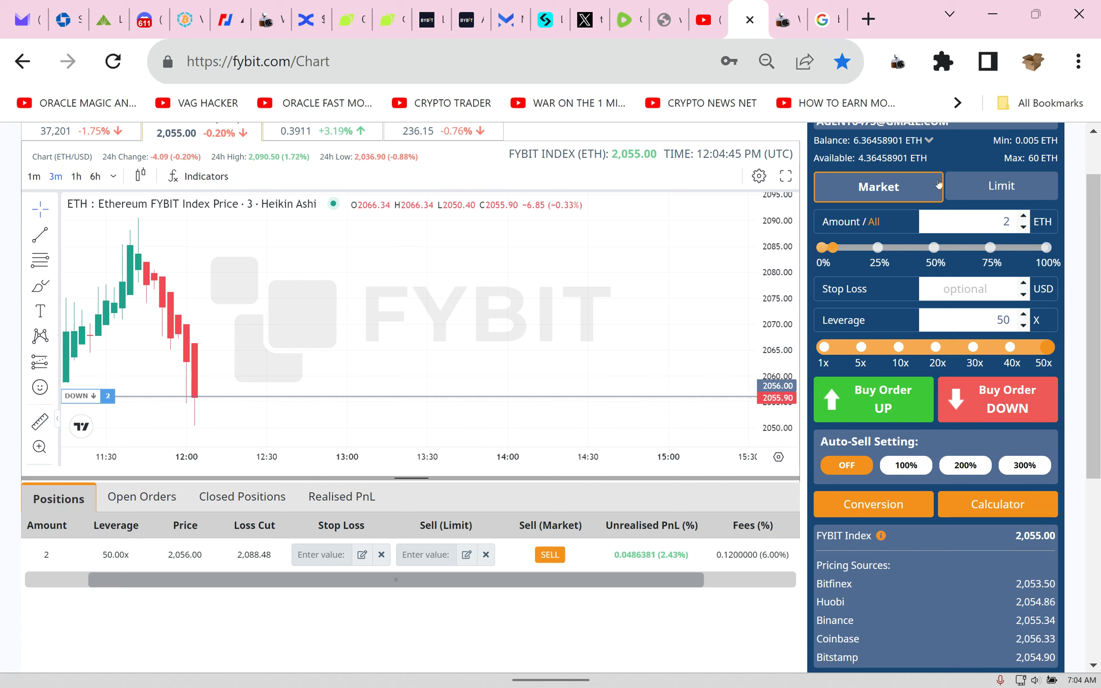
pyautogui.moveTo(667, 583); pyautogui.dragTo(685, 582)
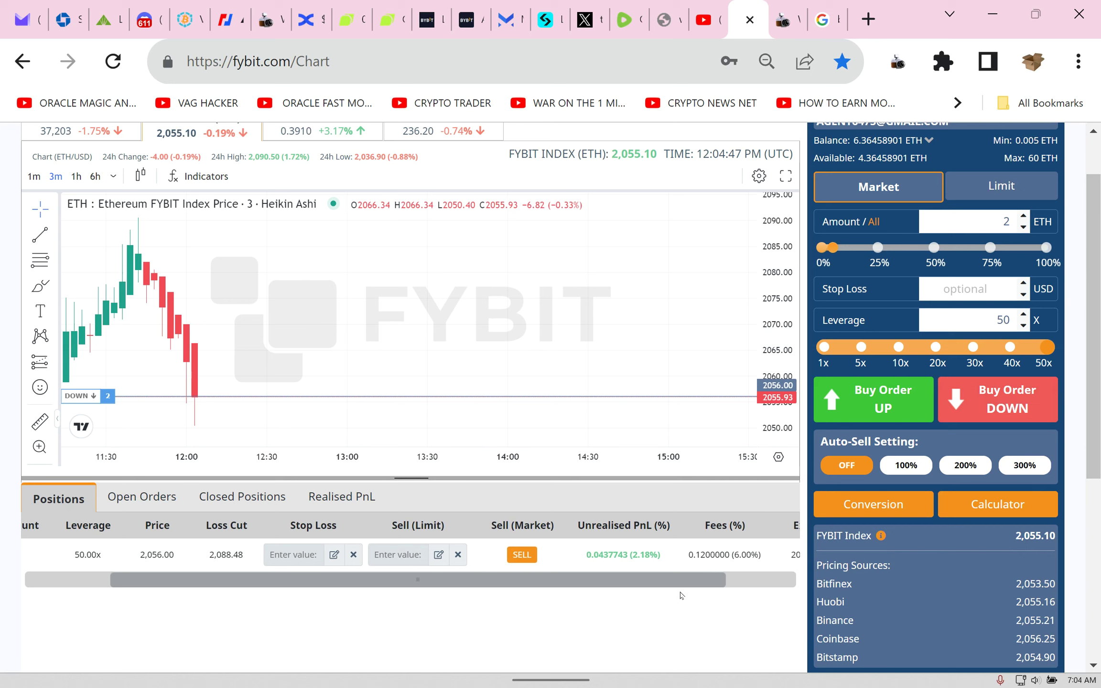
pyautogui.moveTo(437, 581); pyautogui.dragTo(378, 584)
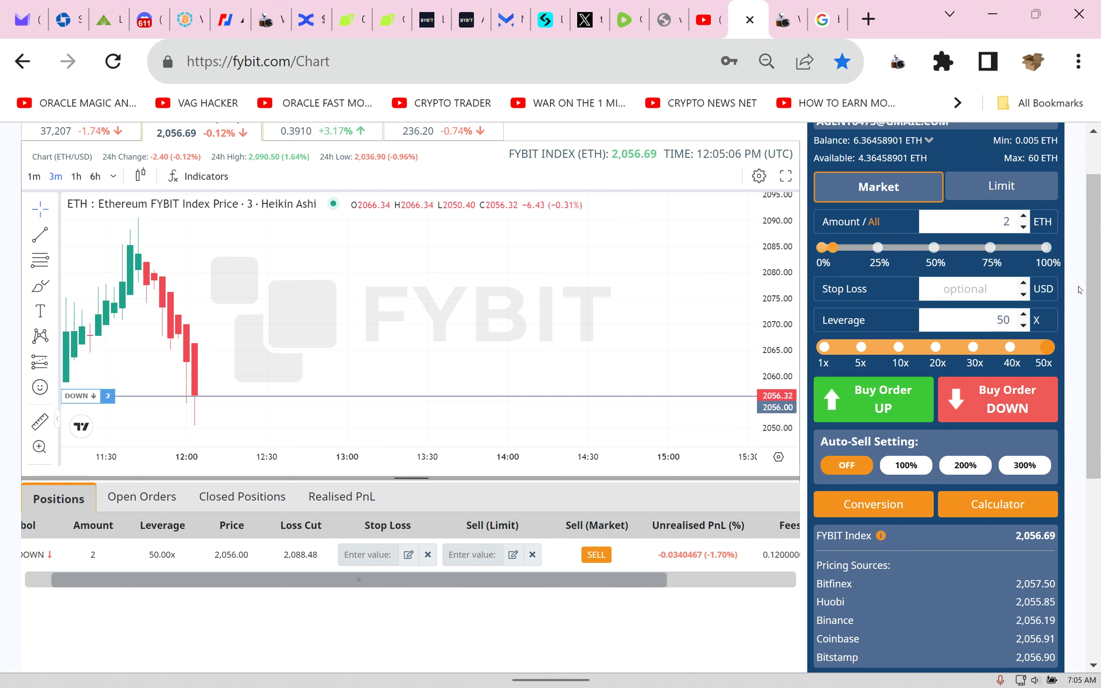
# Set up a 1 ETH limit DOWN order at 2,070 USD with 40x leverage
pyautogui.click(999, 186)
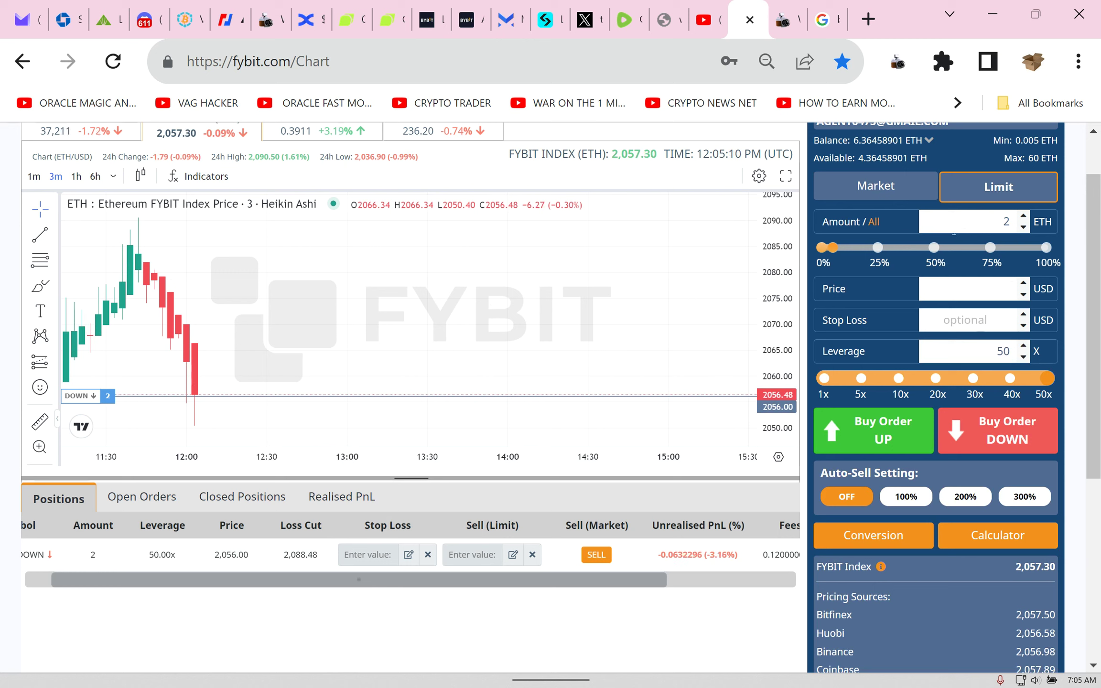
pyautogui.doubleClick(954, 230)
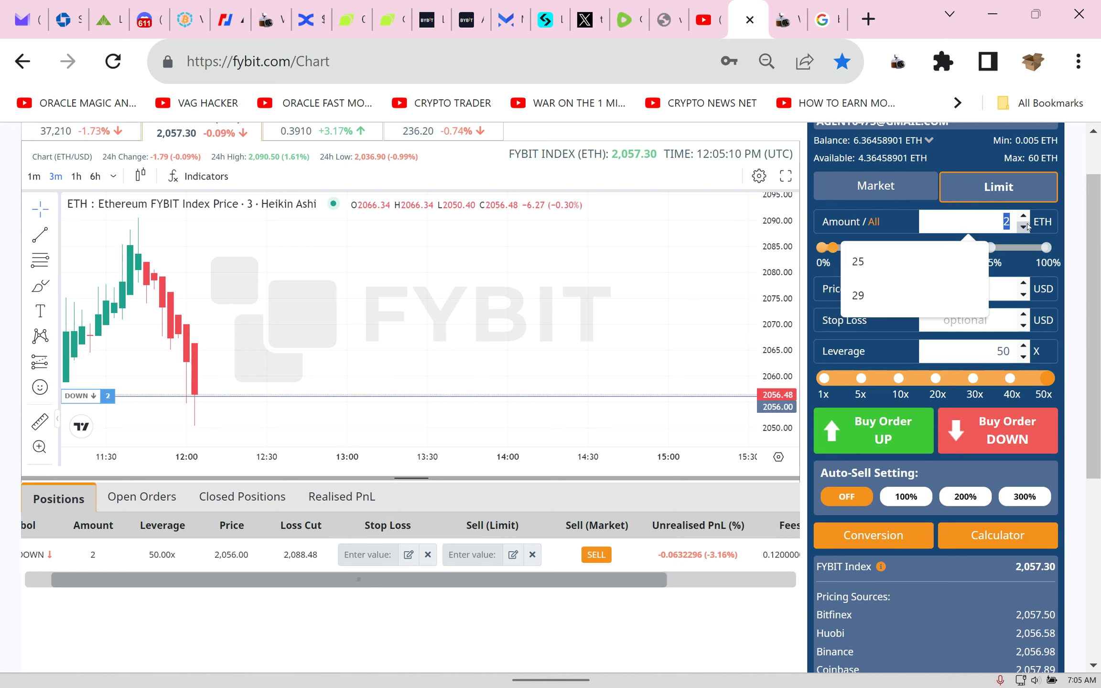
pyautogui.write('1')
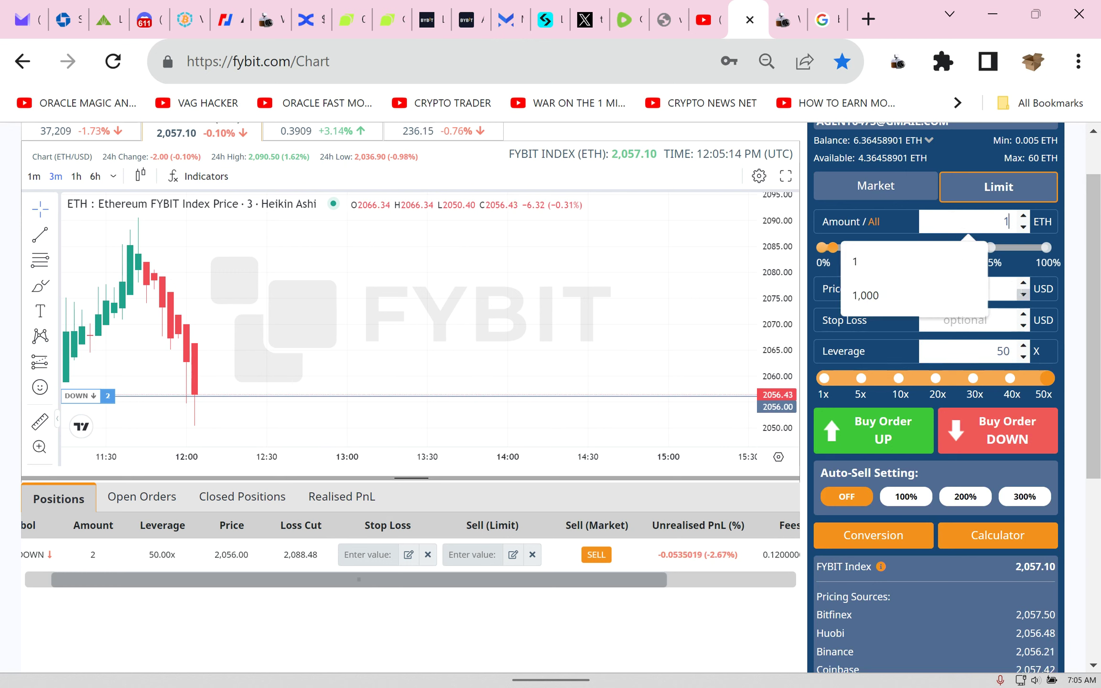
pyautogui.click(1009, 289)
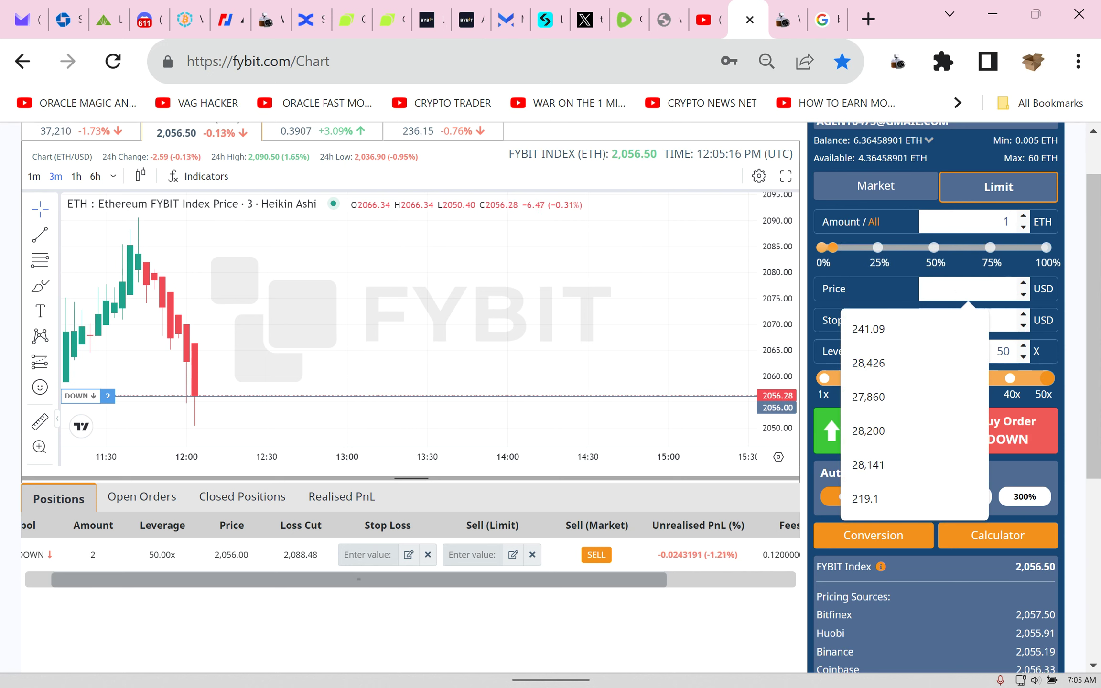
pyautogui.write('206')
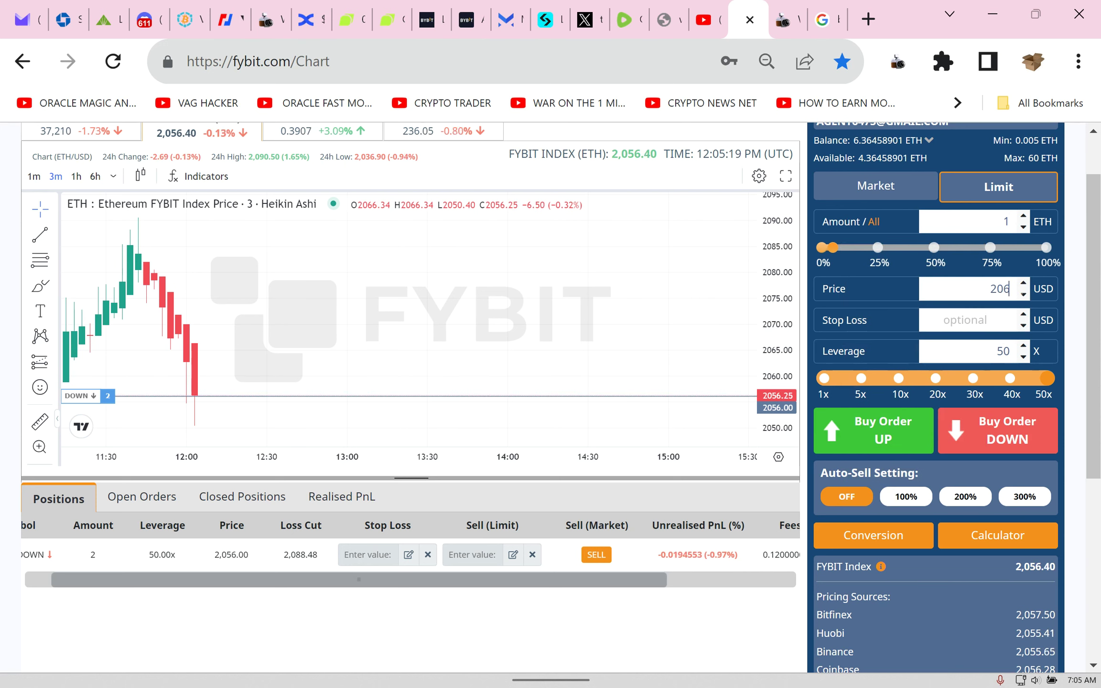
pyautogui.write('0')
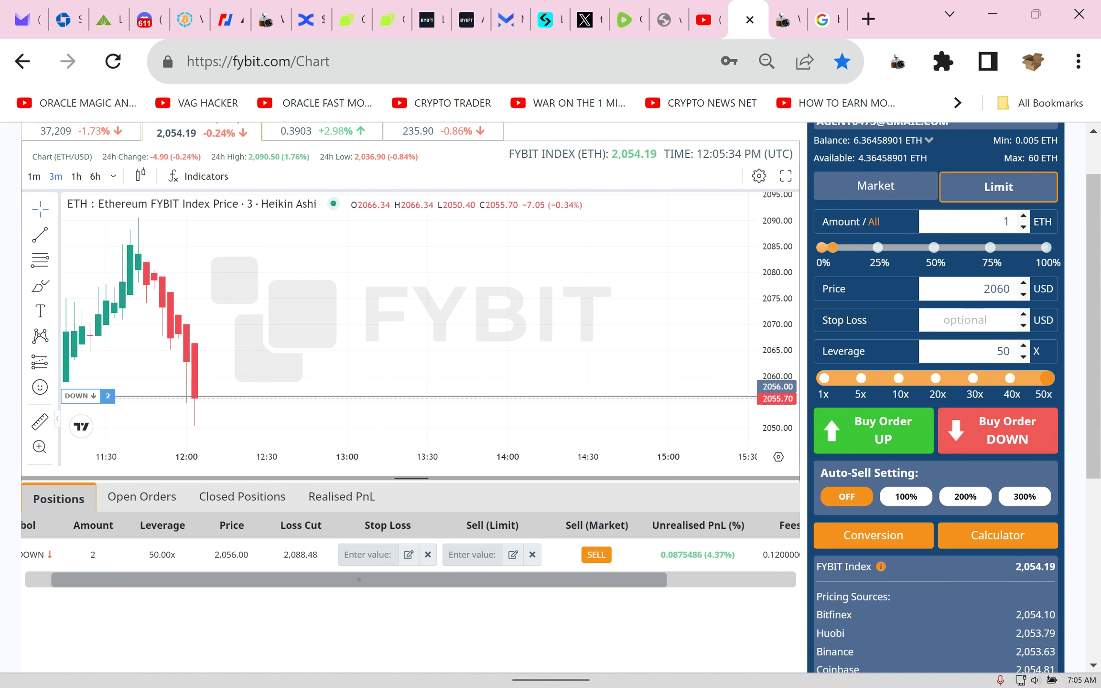
pyautogui.moveTo(997, 289); pyautogui.dragTo(1059, 289)
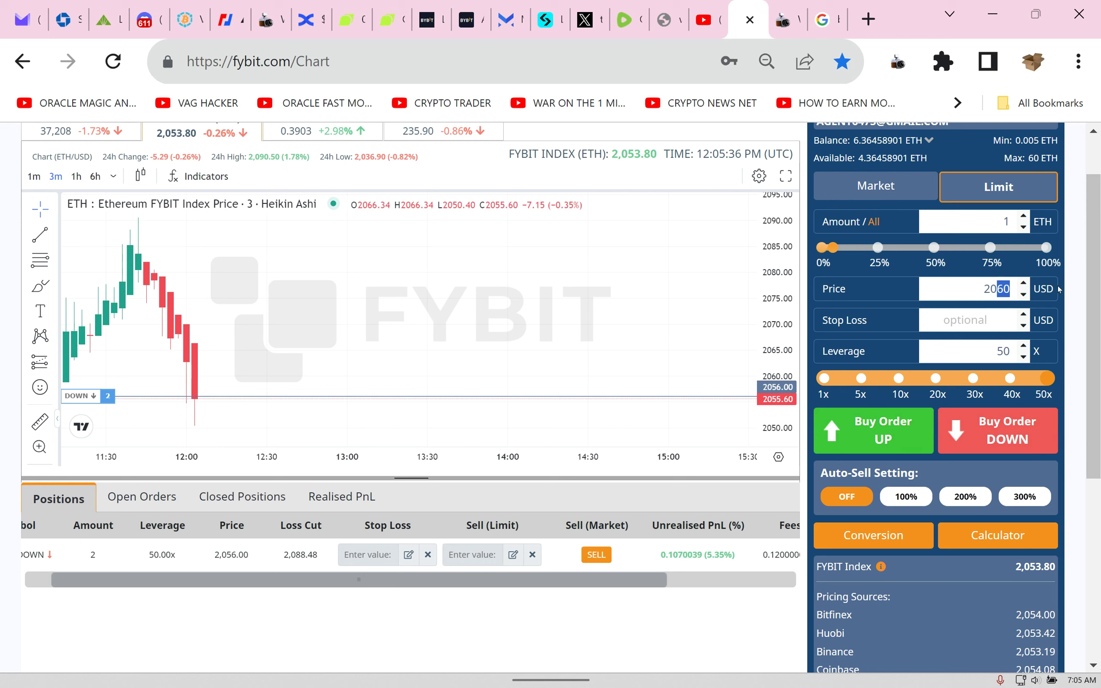
pyautogui.write('70')
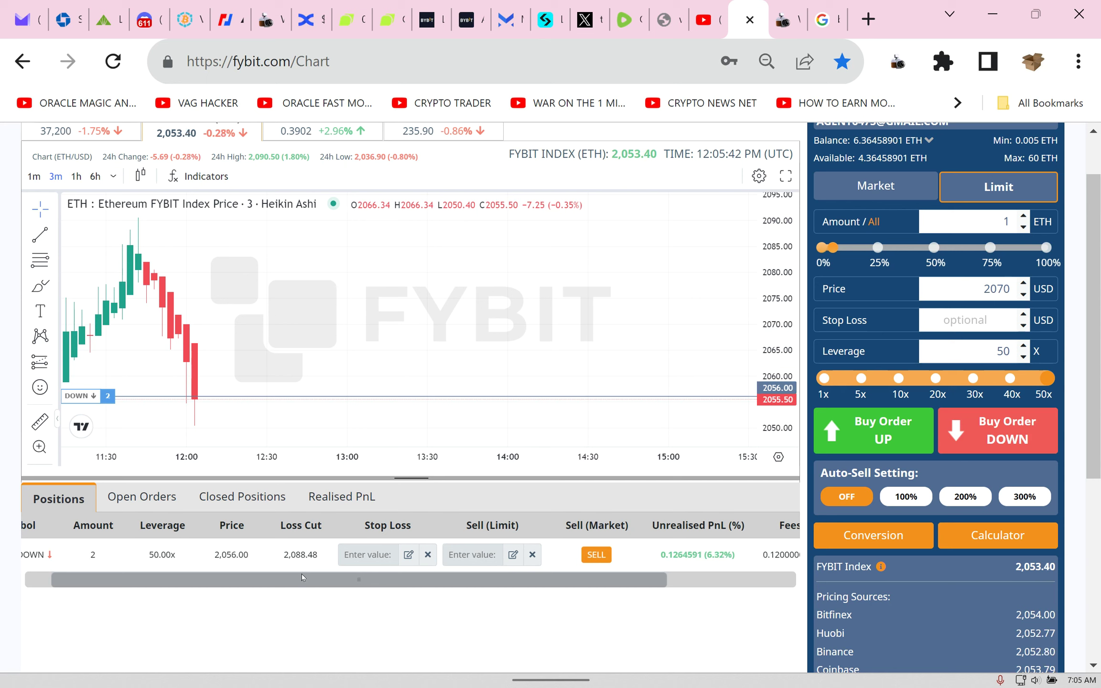
pyautogui.click(1009, 378)
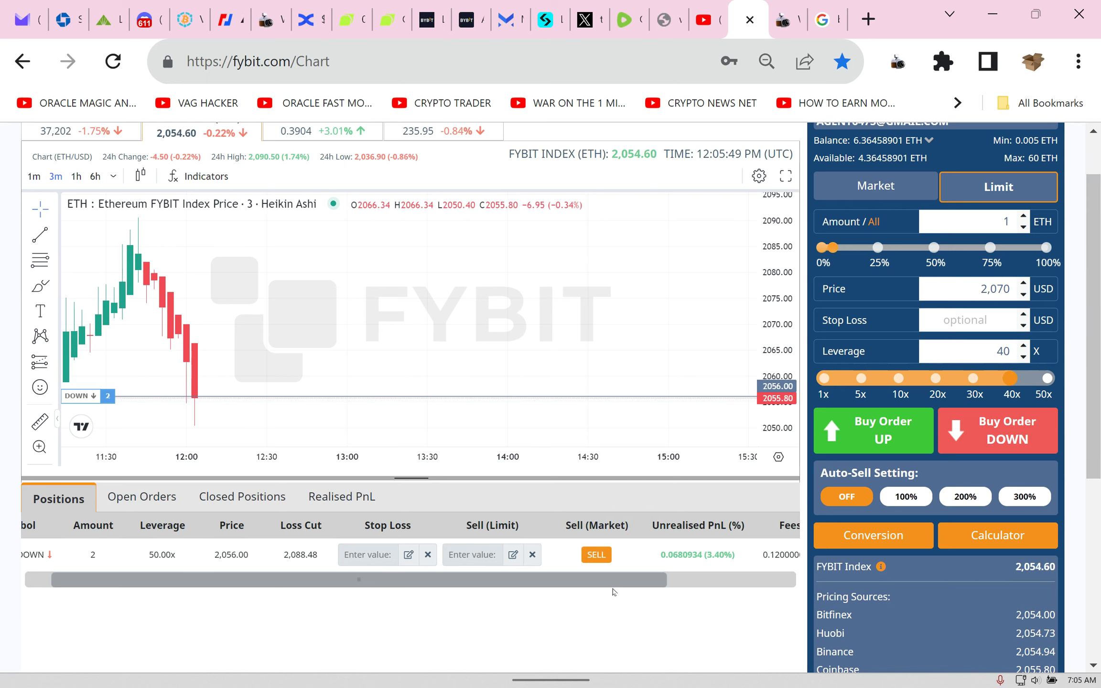
pyautogui.hscroll(3, 266, 589)
pyautogui.hscroll(-5, 645, 593)
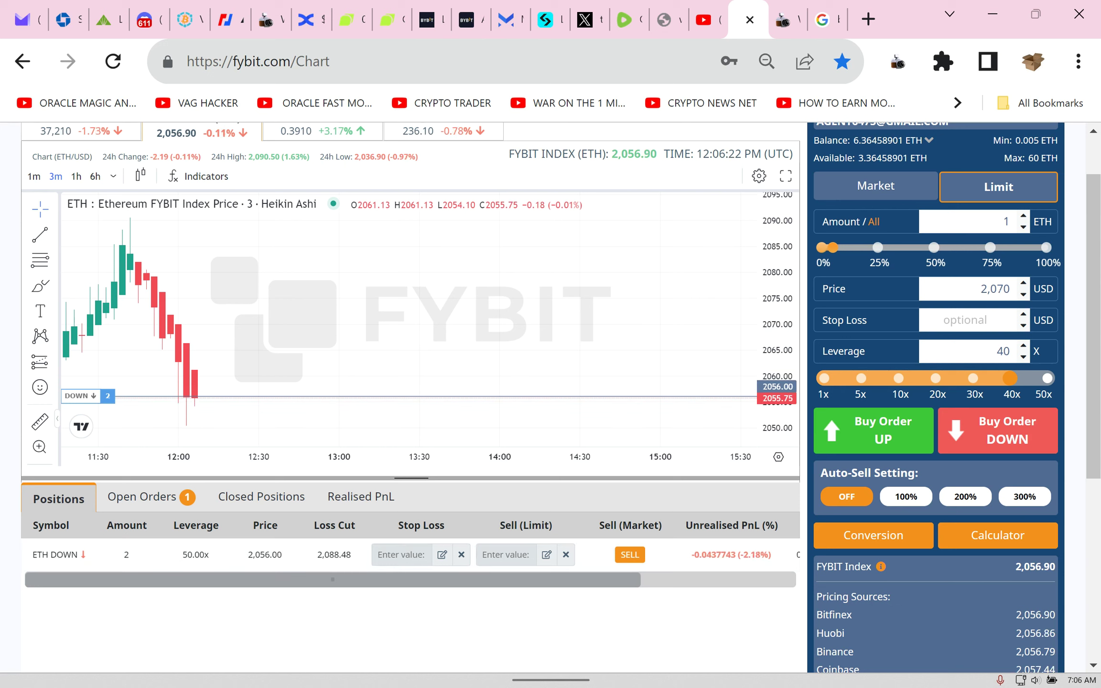
# Place a second 1 ETH limit DOWN order at 2,085.48 USD, then set leverage to 1x
pyautogui.moveTo(997, 289); pyautogui.dragTo(1032, 286)
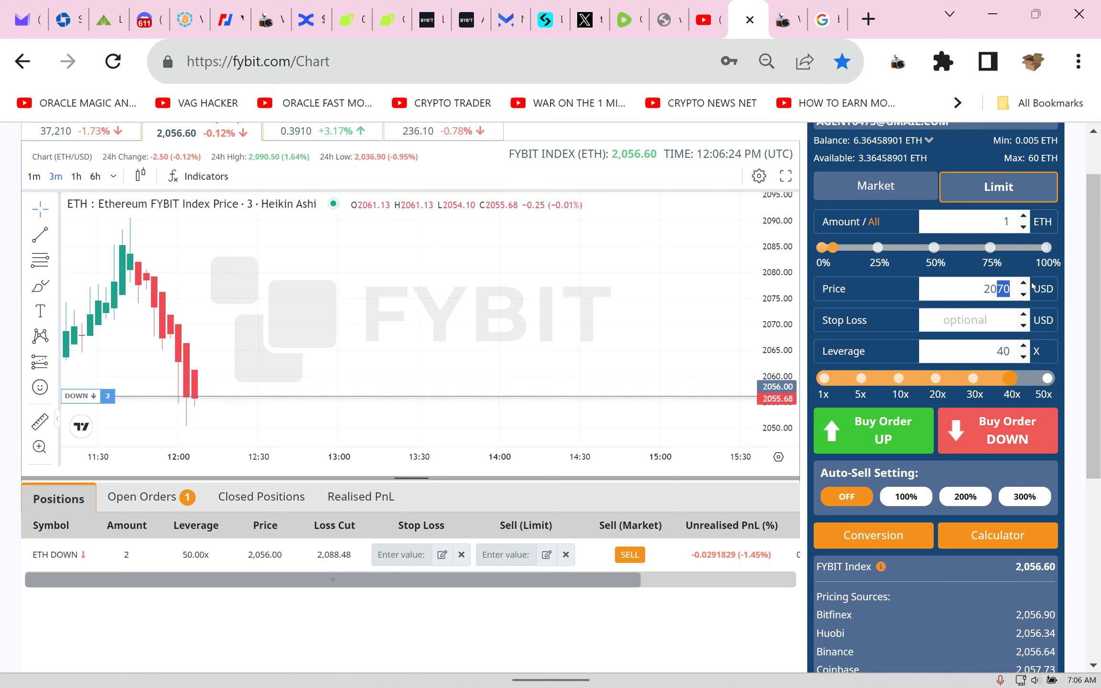
pyautogui.write('85')
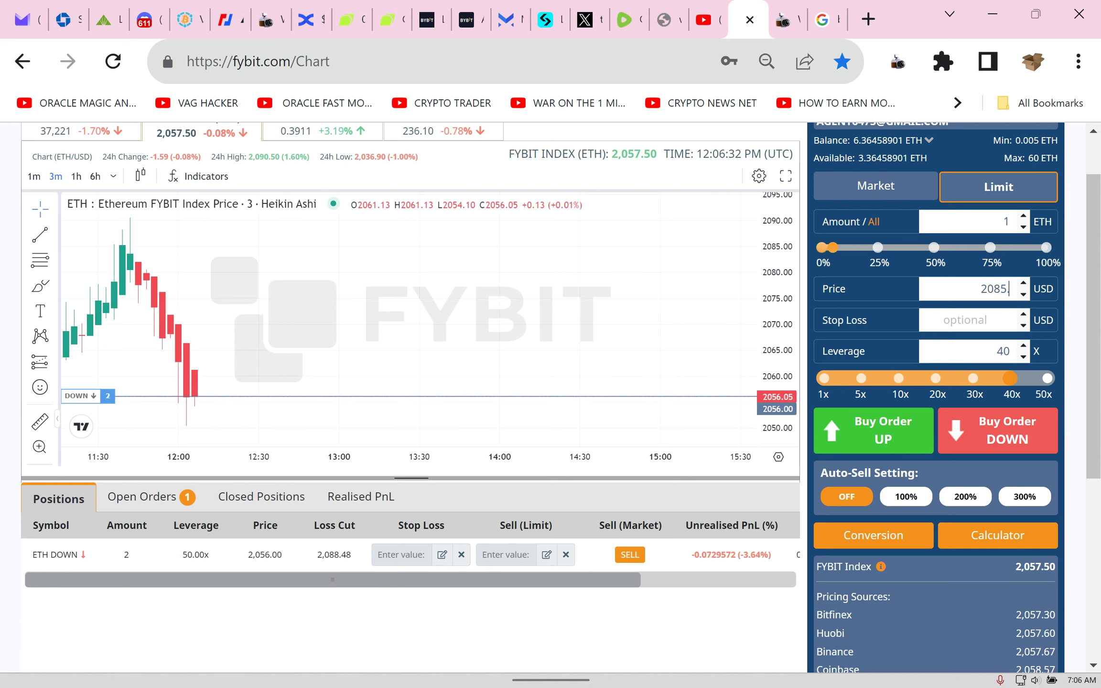
pyautogui.write('.48')
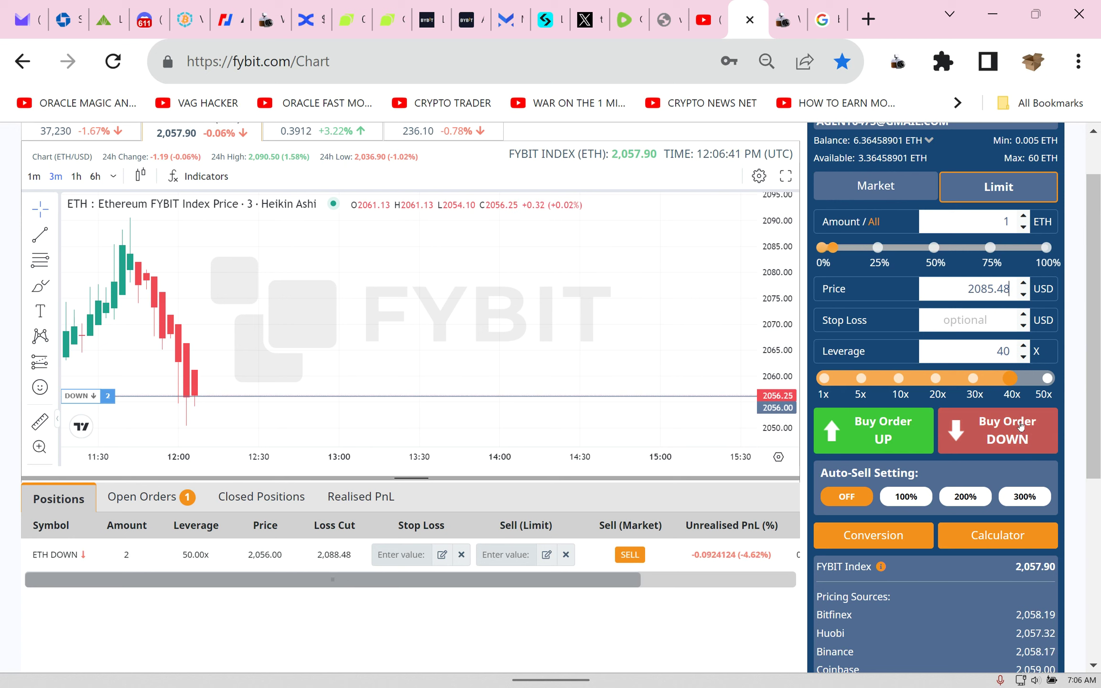
pyautogui.click(1020, 426)
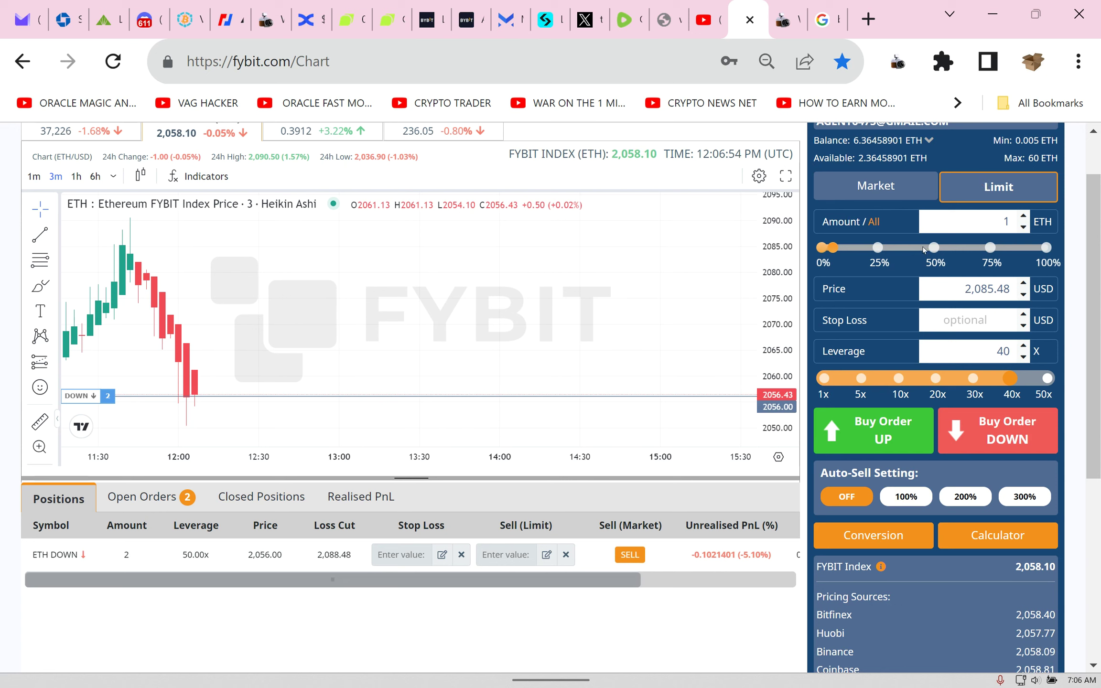
pyautogui.click(832, 385)
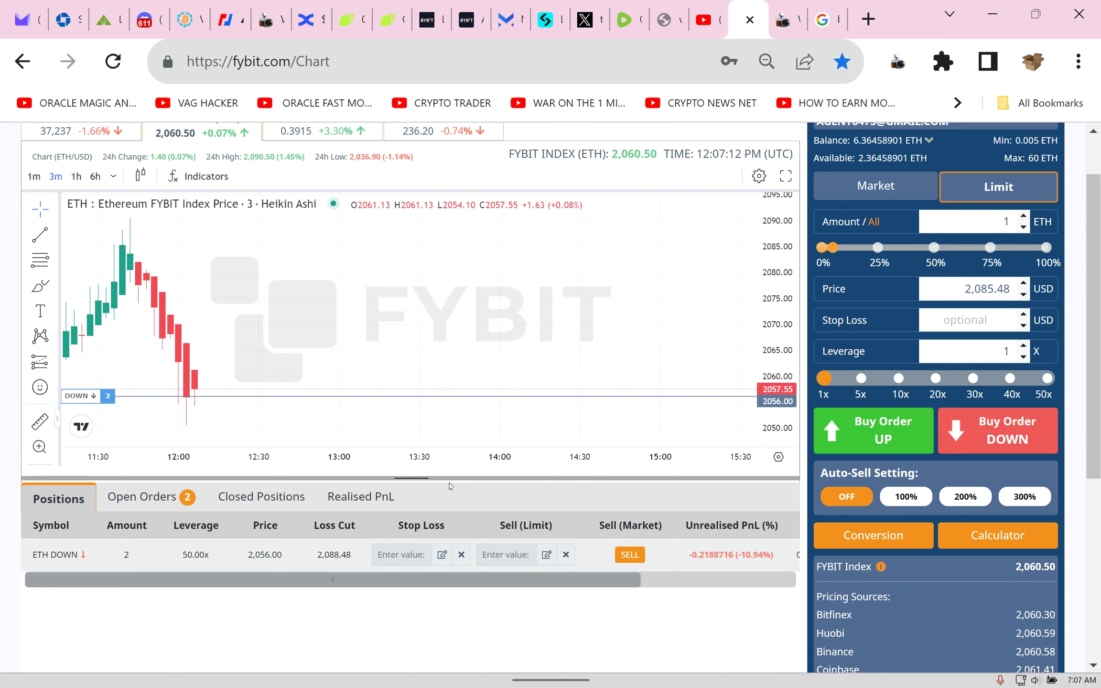
# Place a 1x limit DOWN order for the full 2.34094311 ETH at 2,087.48 USD
pyautogui.click(987, 289)
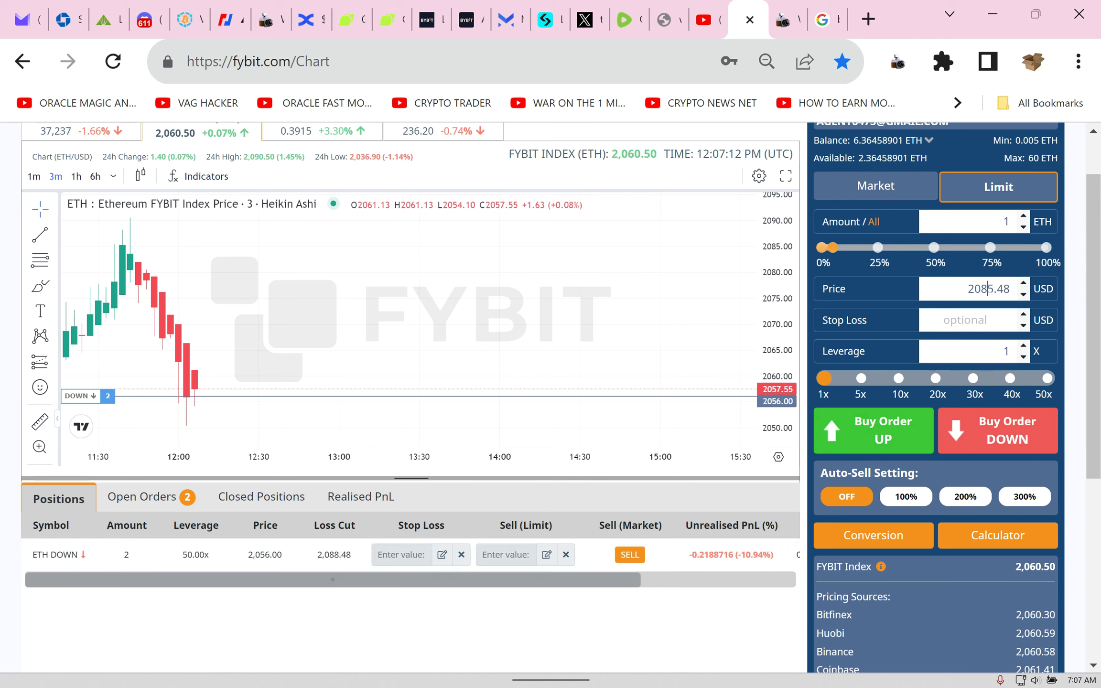
pyautogui.moveTo(987, 289); pyautogui.dragTo(994, 289)
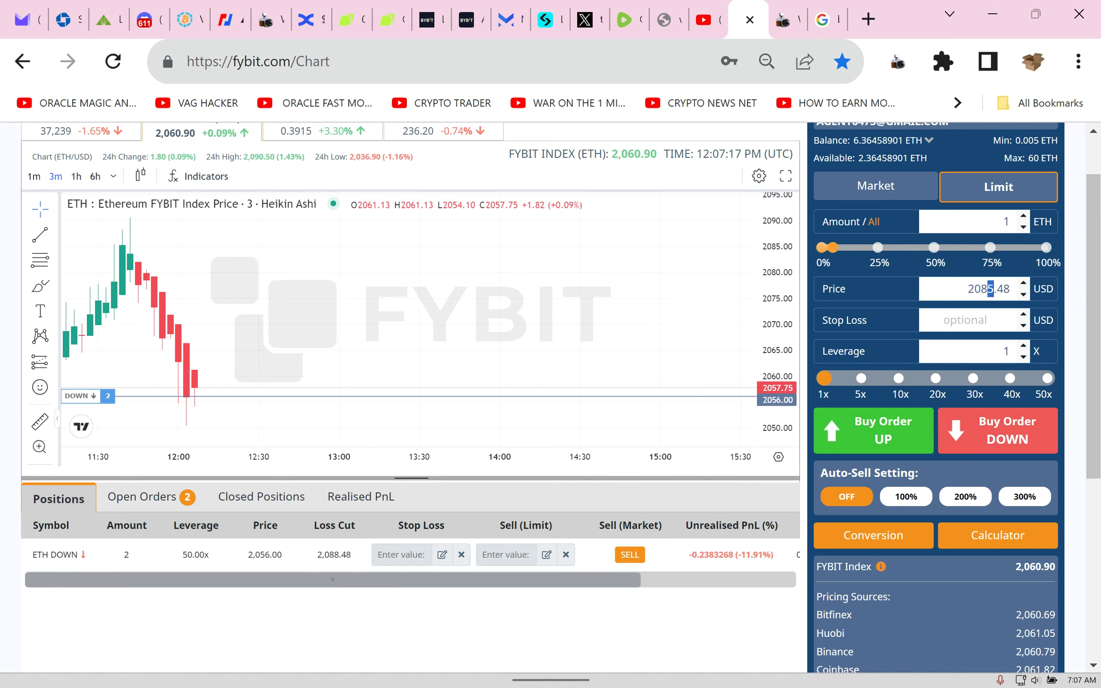
pyautogui.write('7')
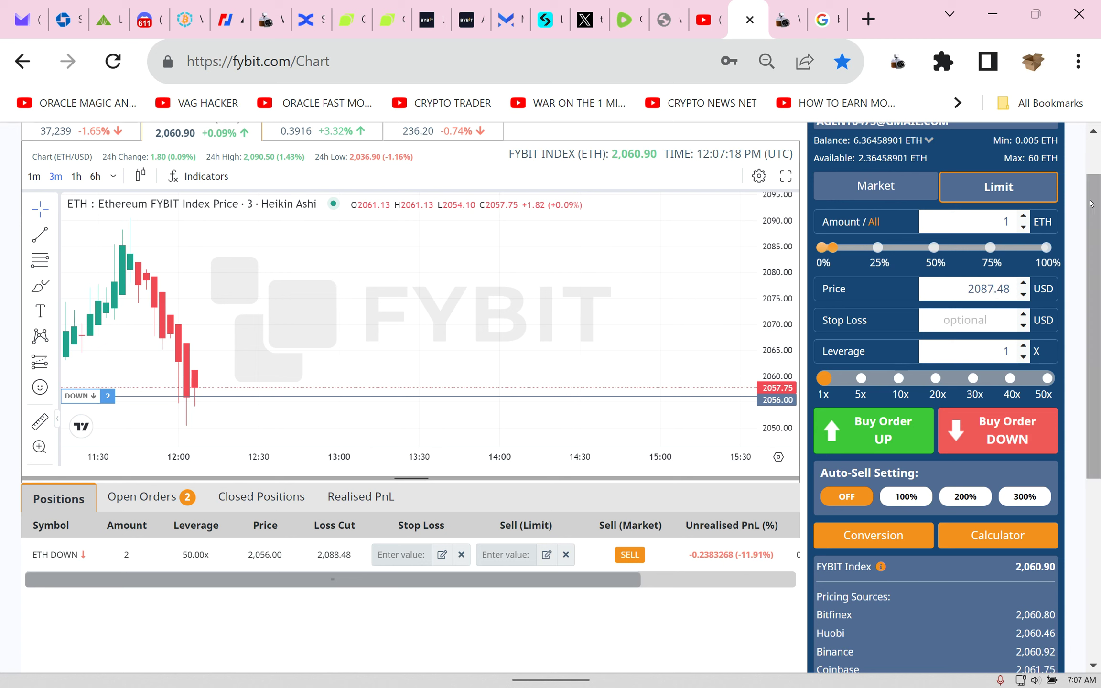
pyautogui.moveTo(823, 248); pyautogui.dragTo(1050, 250)
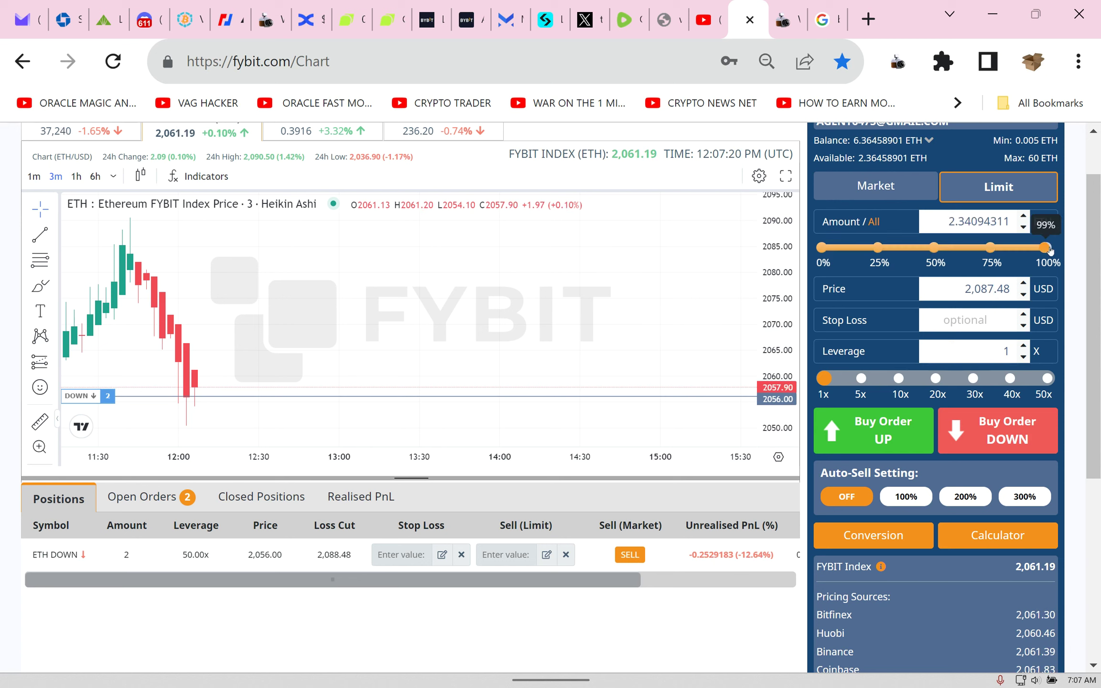
pyautogui.click(1007, 417)
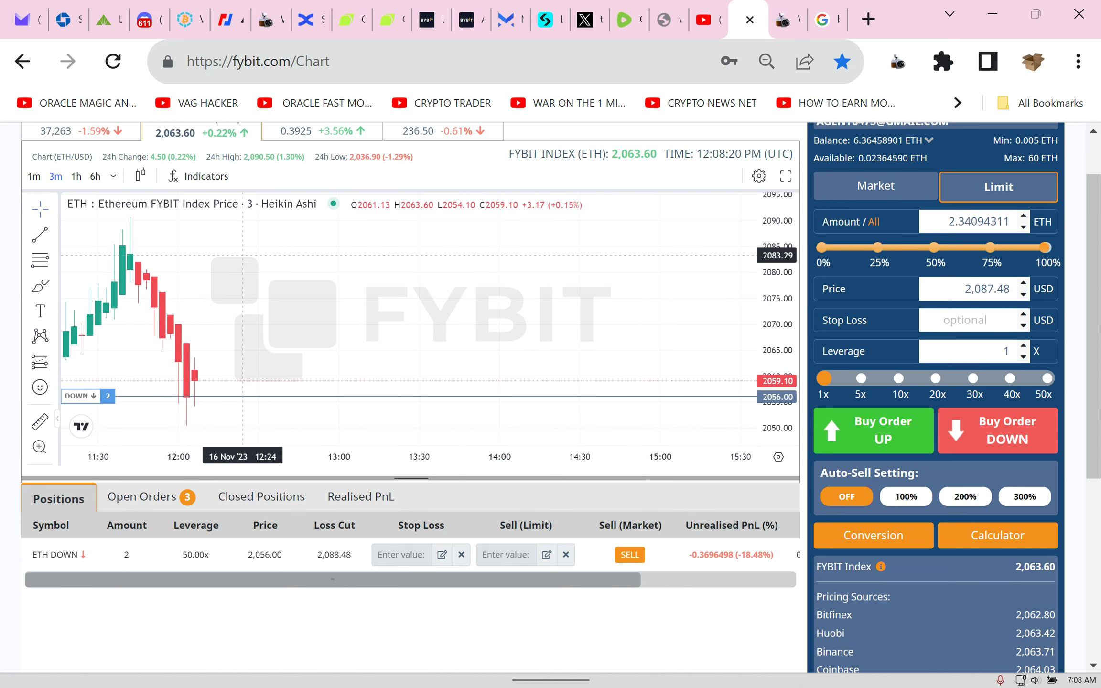
pyautogui.moveTo(551, 684)
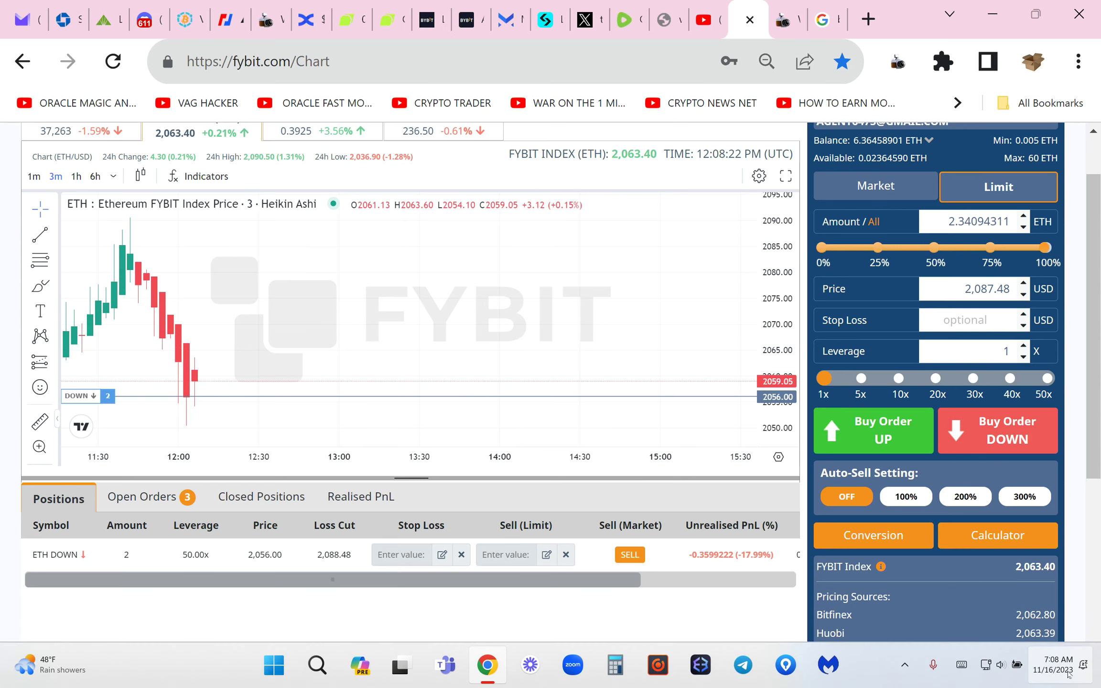
pyautogui.moveTo(1068, 666)
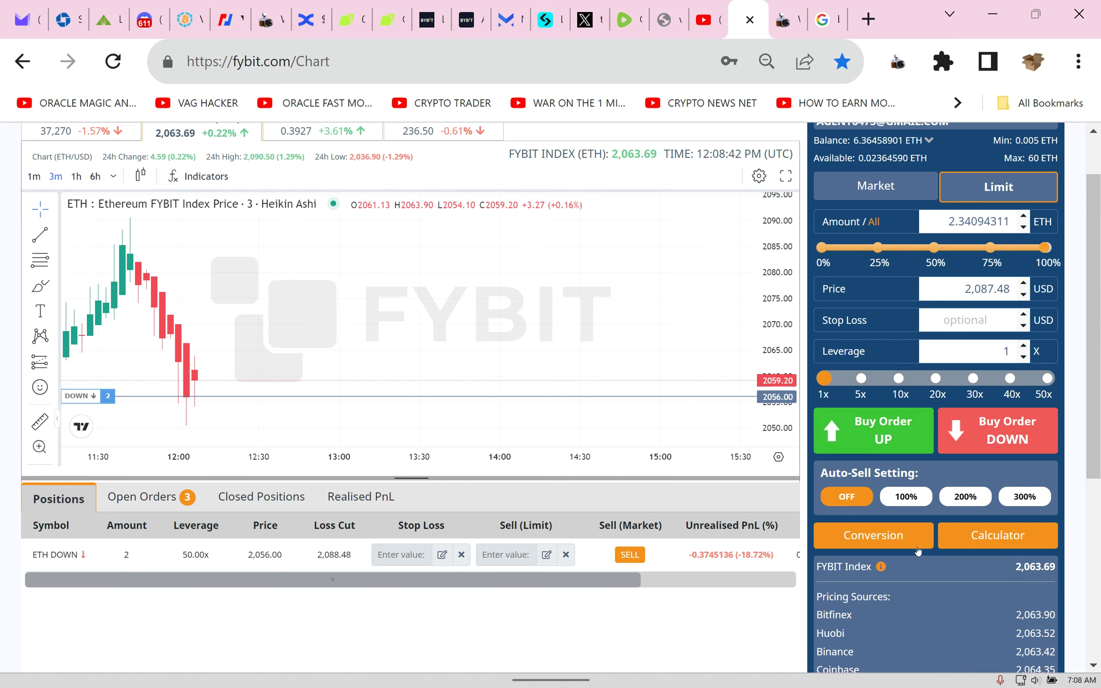
pyautogui.click(881, 539)
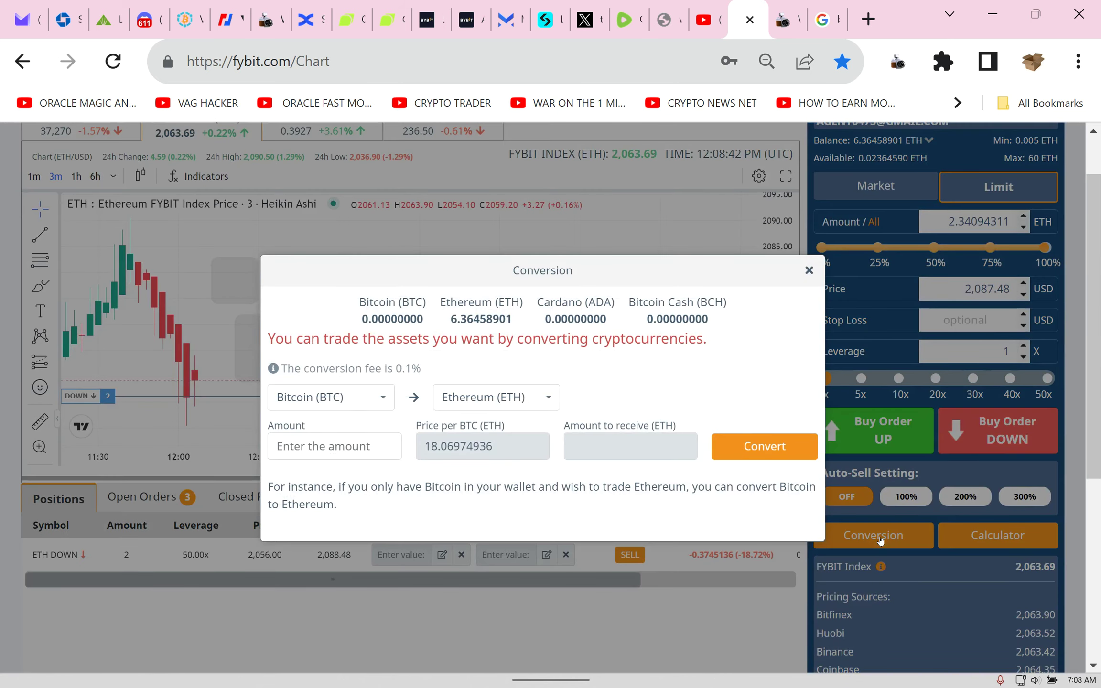
pyautogui.click(383, 401)
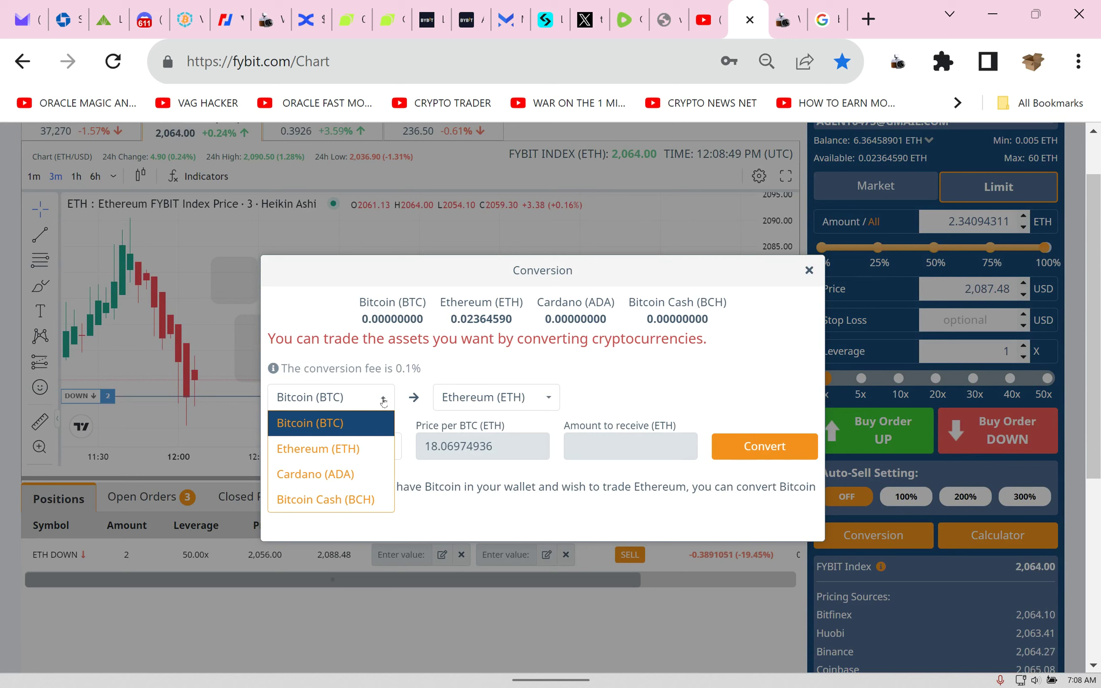
pyautogui.click(359, 451)
pyautogui.click(485, 401)
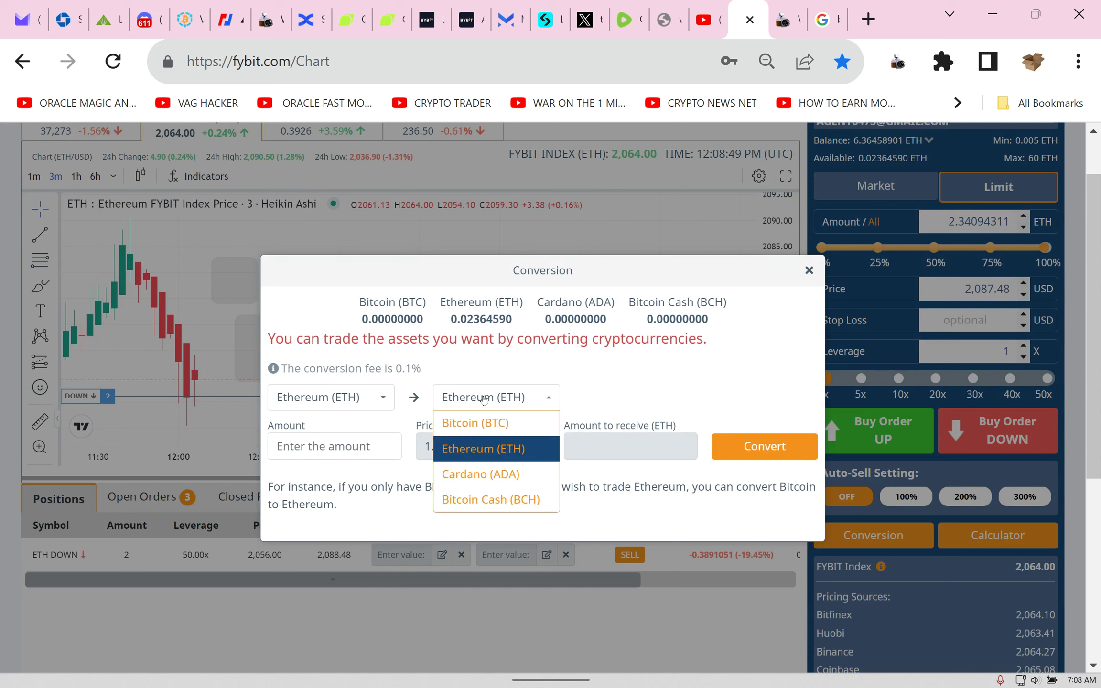
pyautogui.click(482, 427)
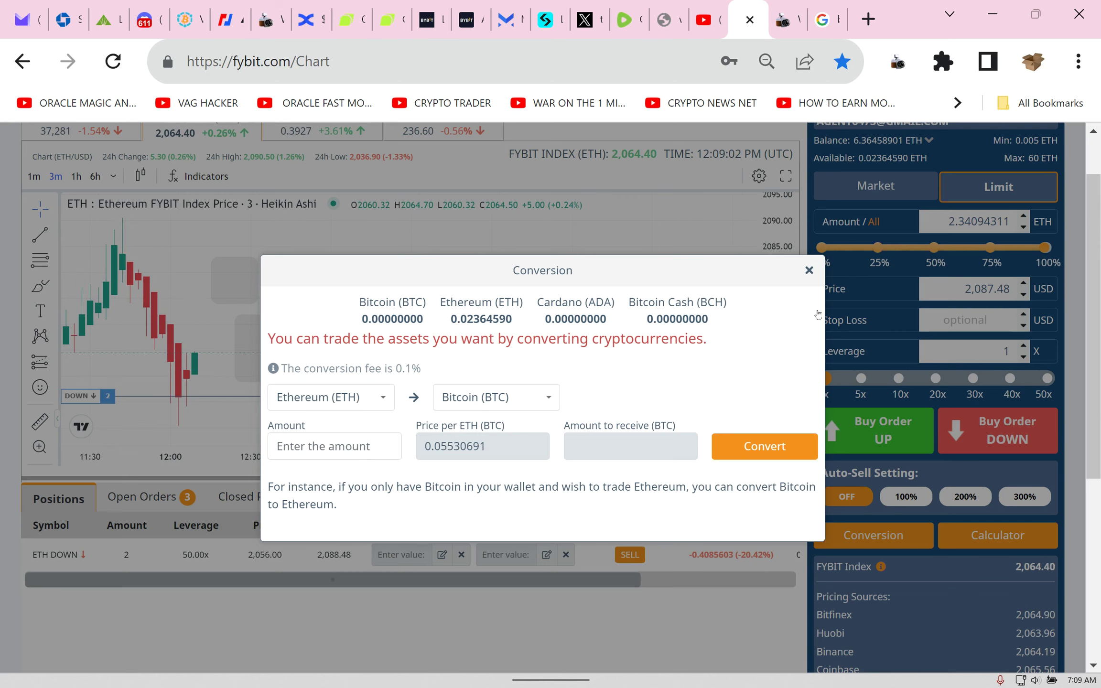
pyautogui.click(809, 270)
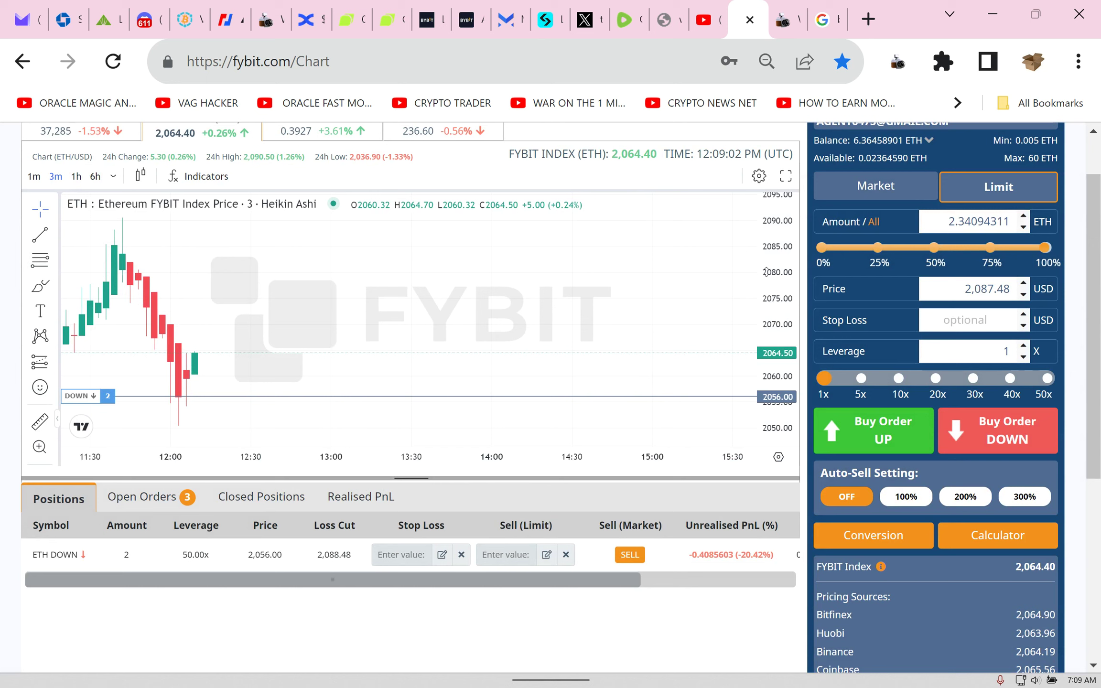
# Switch the order form to Market at 50x leverage and return to the Positions list
pyautogui.click(887, 187)
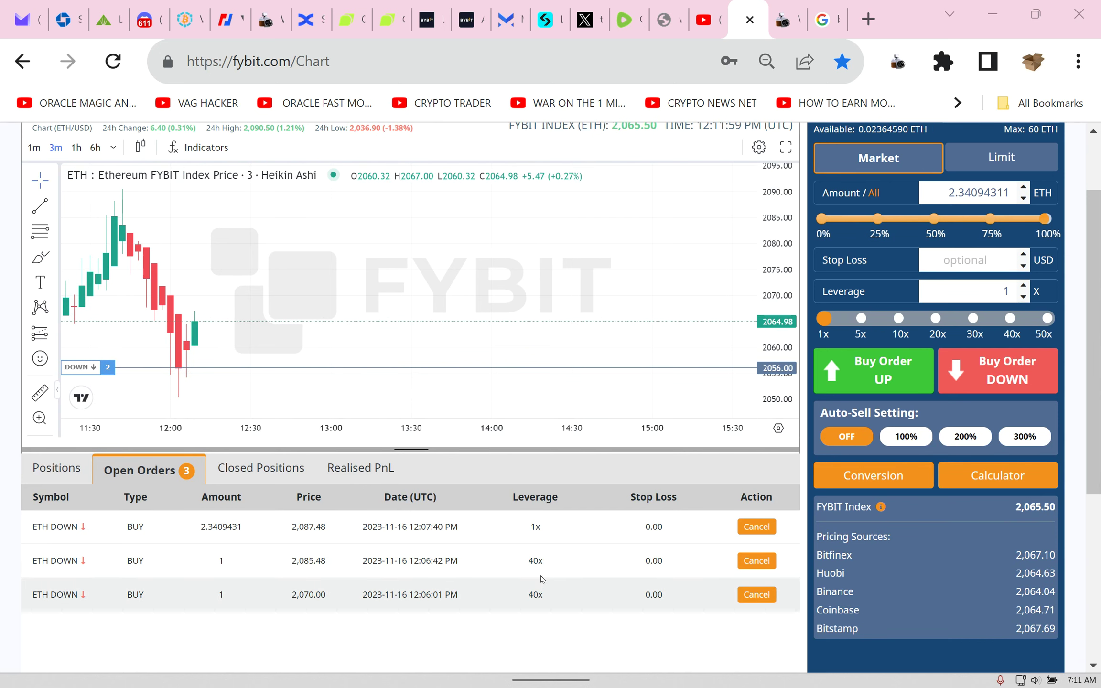
pyautogui.click(1047, 318)
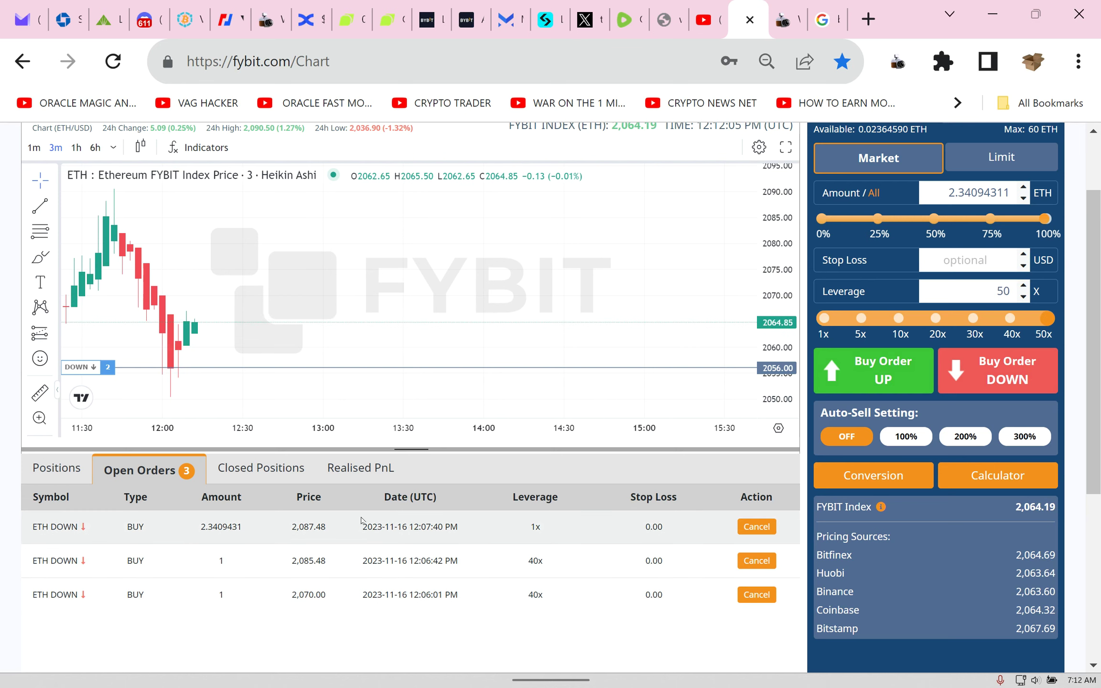
pyautogui.click(61, 479)
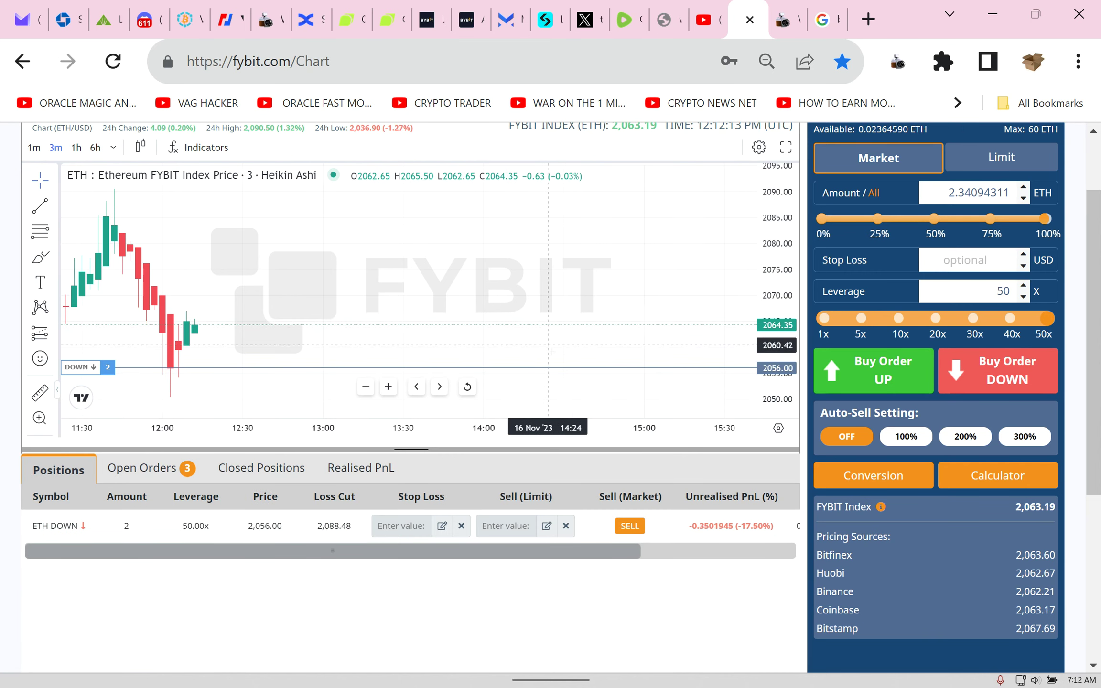
# Save another Webpage Screenshot of the chart page and go back to the FYBIT Chart tab
pyautogui.click(898, 62)
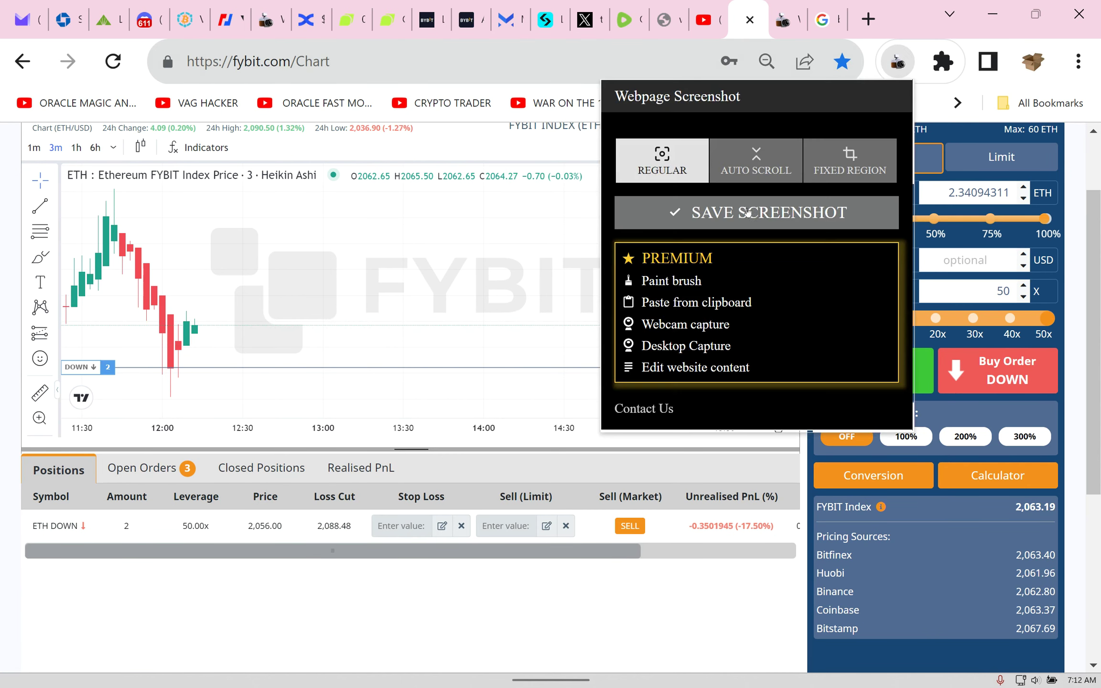
pyautogui.click(738, 214)
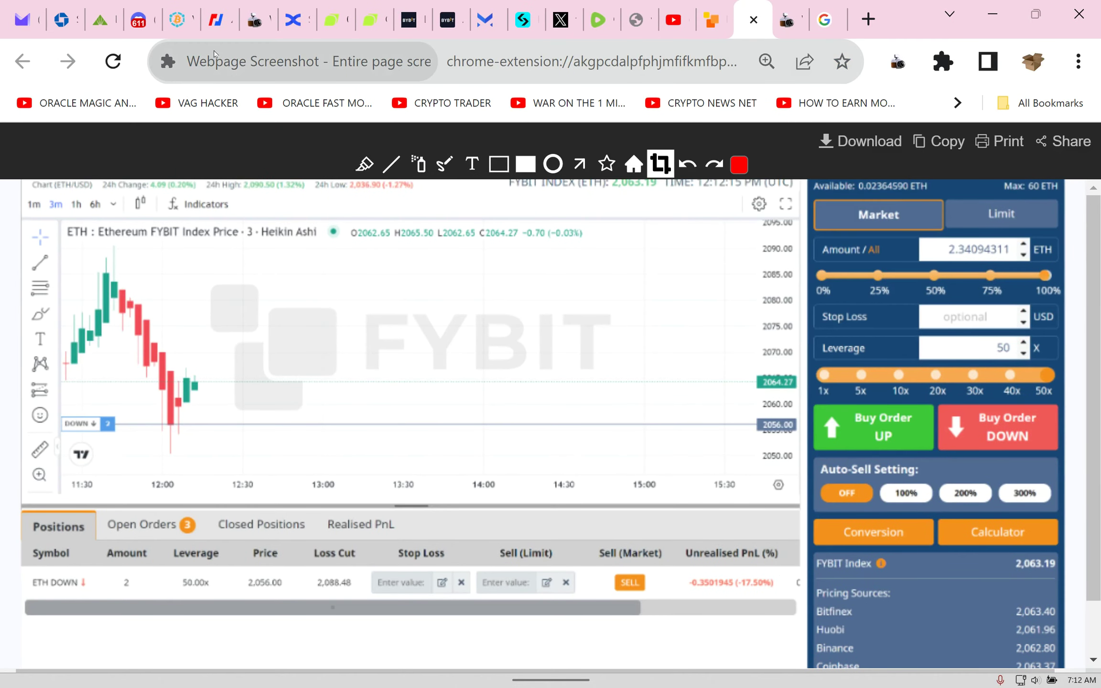
pyautogui.click(710, 29)
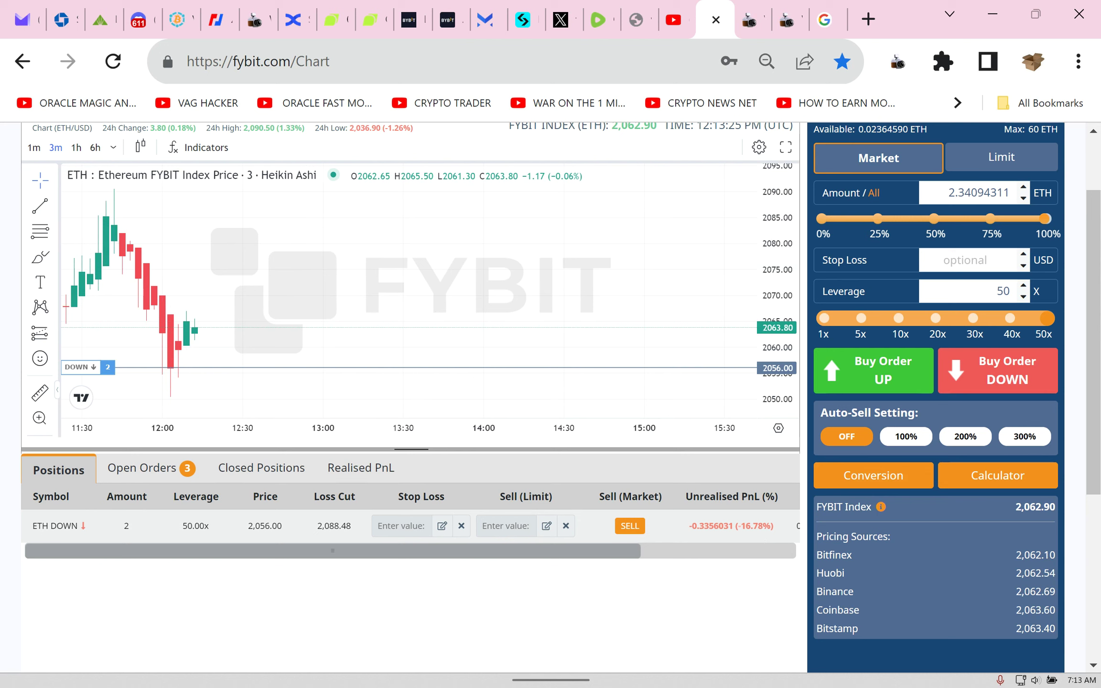
# Switch the bottom table to Positions, showing the 2 ETH DOWN 50x position at 2,056.00
pyautogui.click(134, 460)
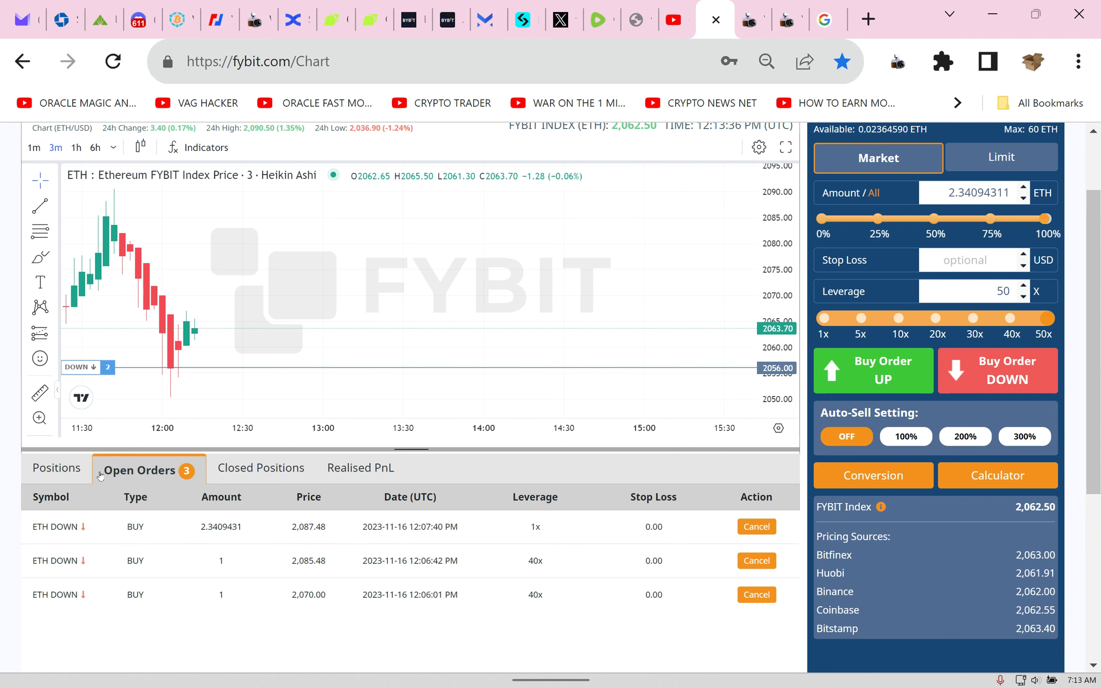
pyautogui.click(41, 464)
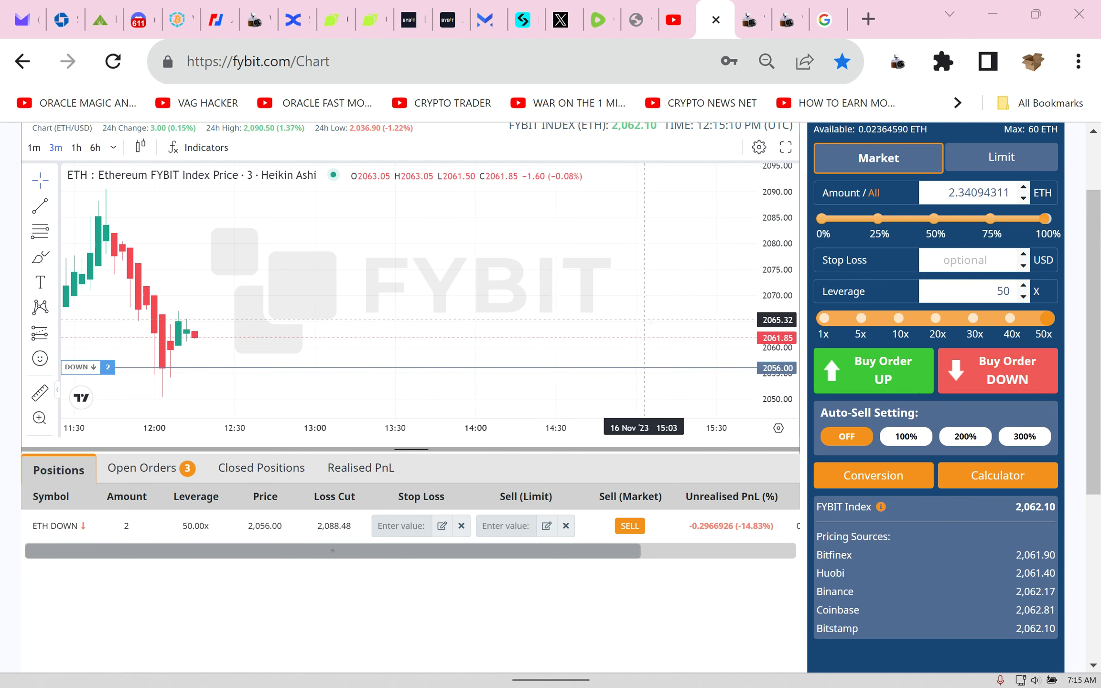
pyautogui.scroll(1, 403, 288)
pyautogui.scroll(2, 427, 214)
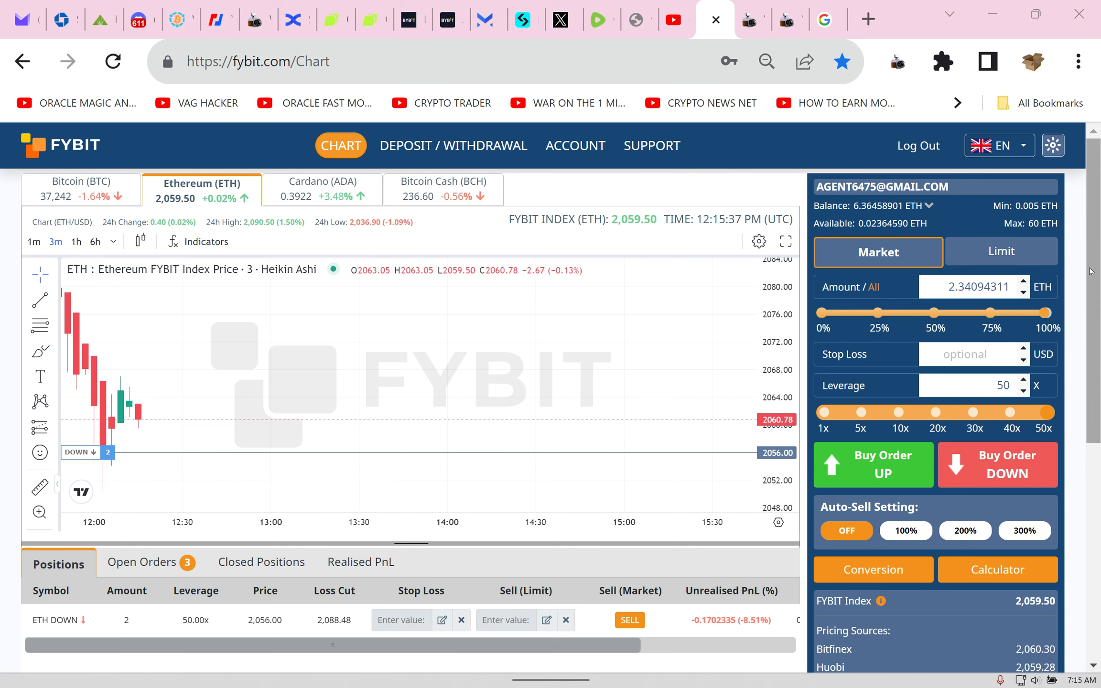
pyautogui.scroll(-1, 1095, 269)
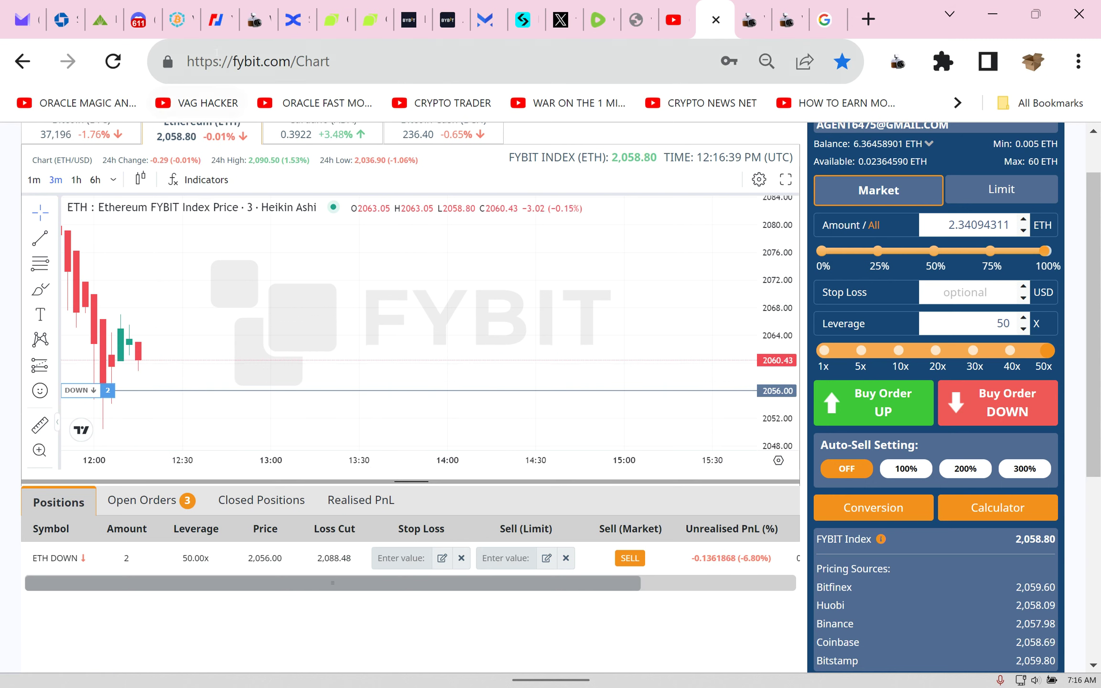
# Screenshot the BitMEX page, then show 6-hour ETHUSD candles scaled to roughly 1980–2100
pyautogui.click(218, 19)
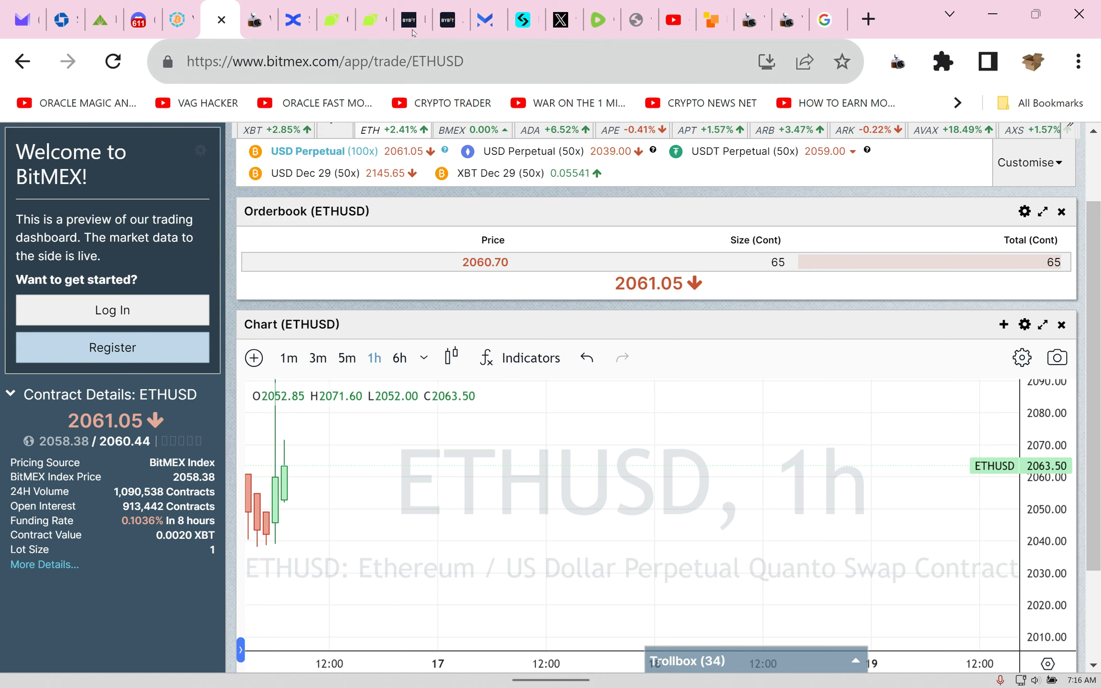
pyautogui.hotkey('alt', 'shift', 's')
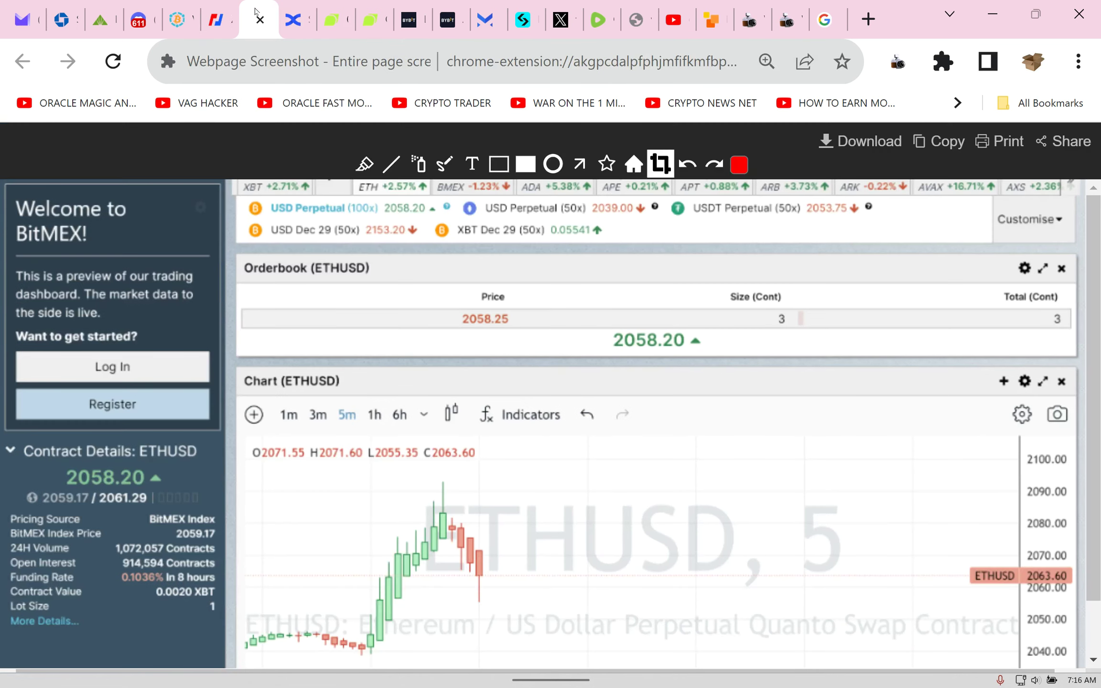
pyautogui.click(218, 20)
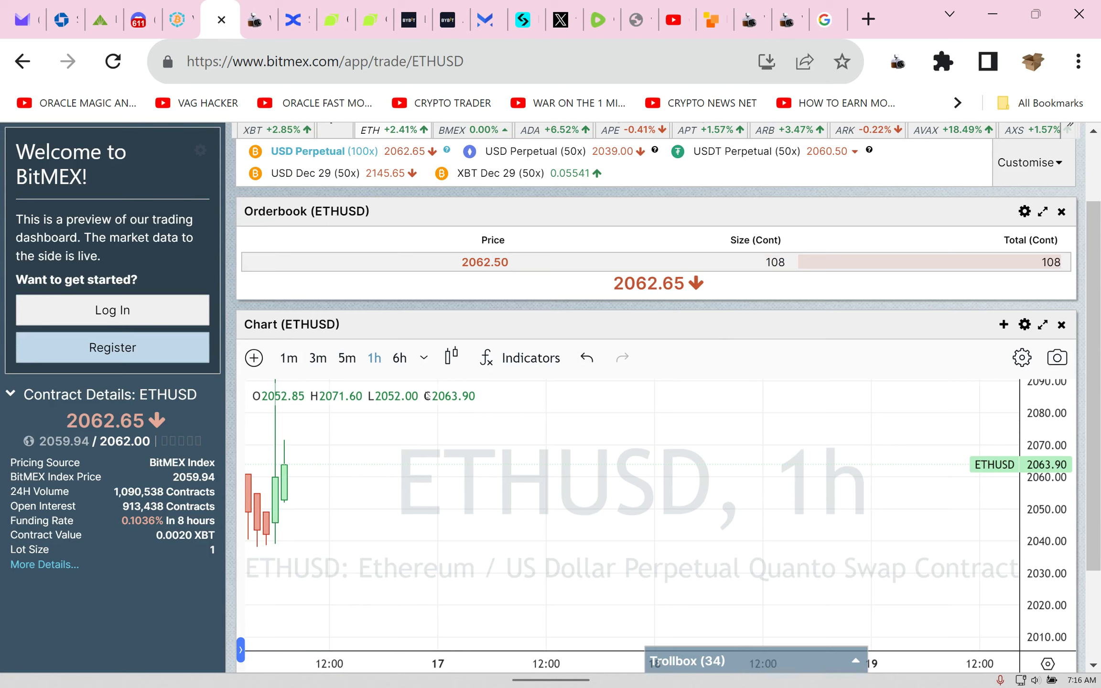
pyautogui.click(399, 358)
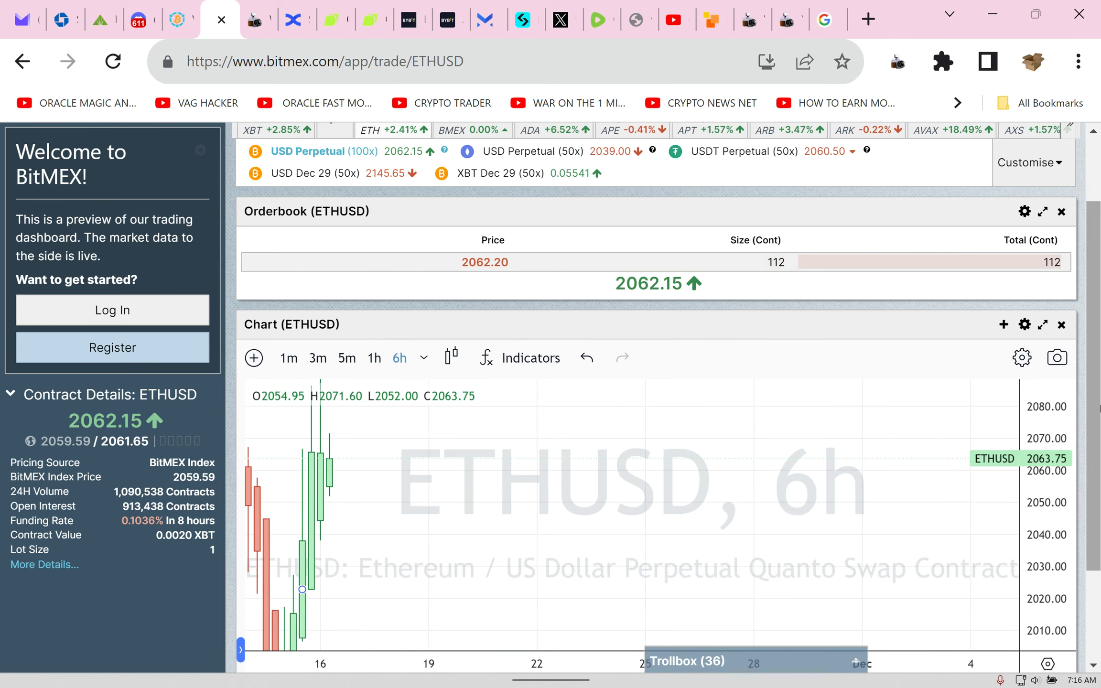
pyautogui.moveTo(1061, 480); pyautogui.dragTo(1060, 509)
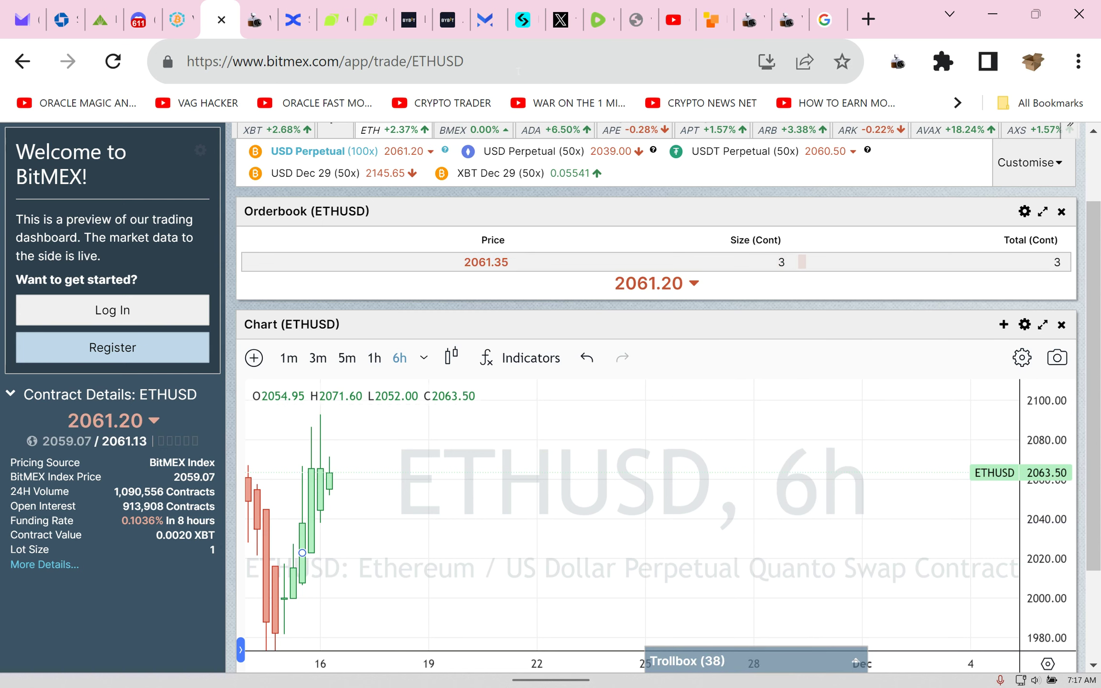
# Return to the FYBIT ETH chart, where the 2 ETH DOWN position shows 4.13% profit
pyautogui.click(712, 26)
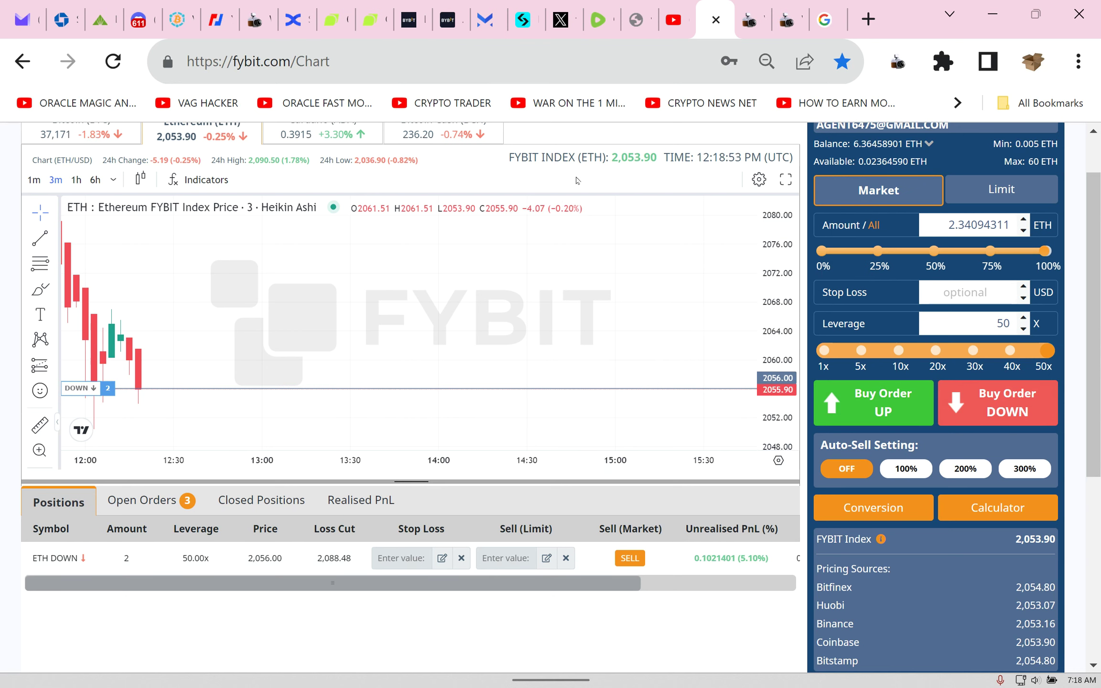
pyautogui.click(754, 19)
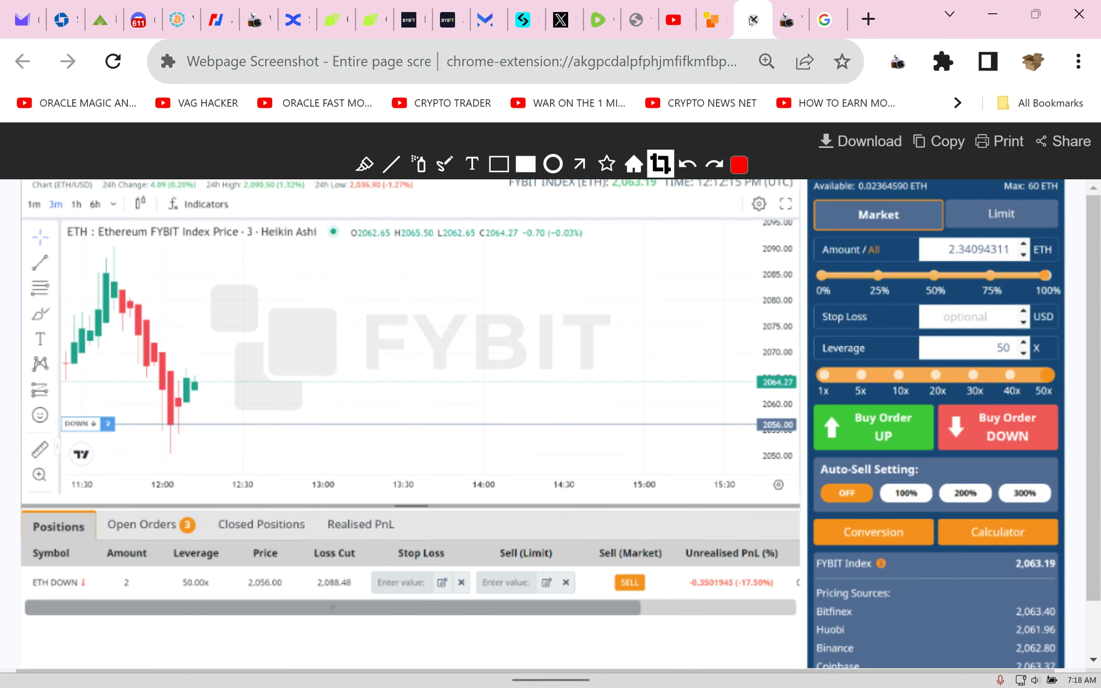
pyautogui.click(754, 19)
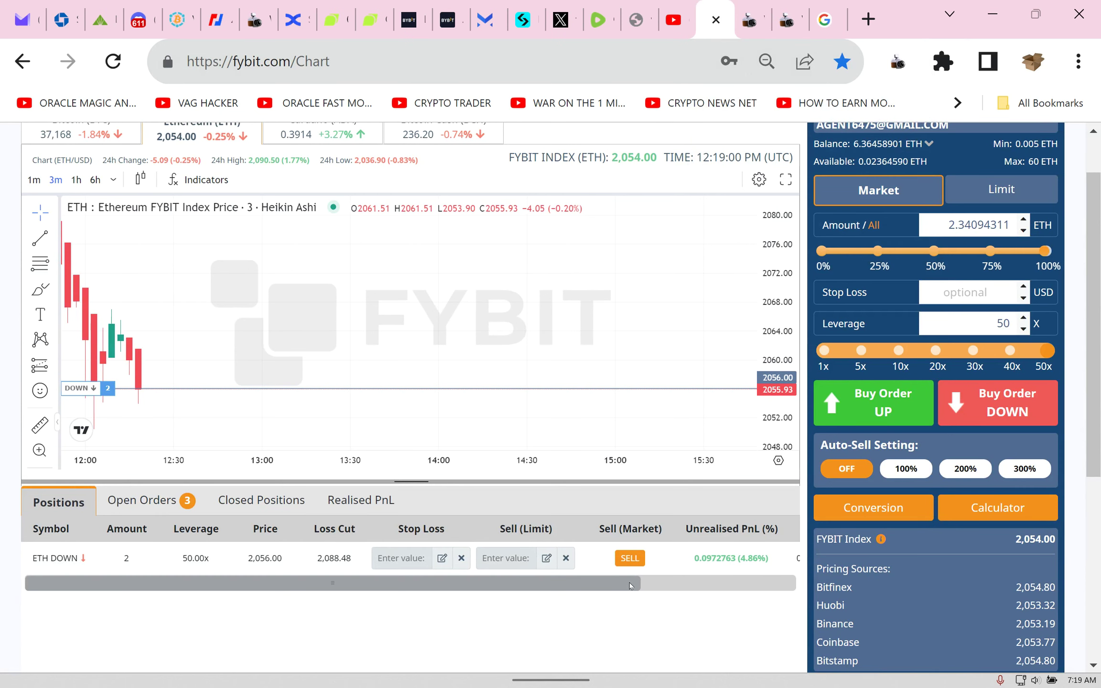
pyautogui.moveTo(631, 587); pyautogui.dragTo(704, 584)
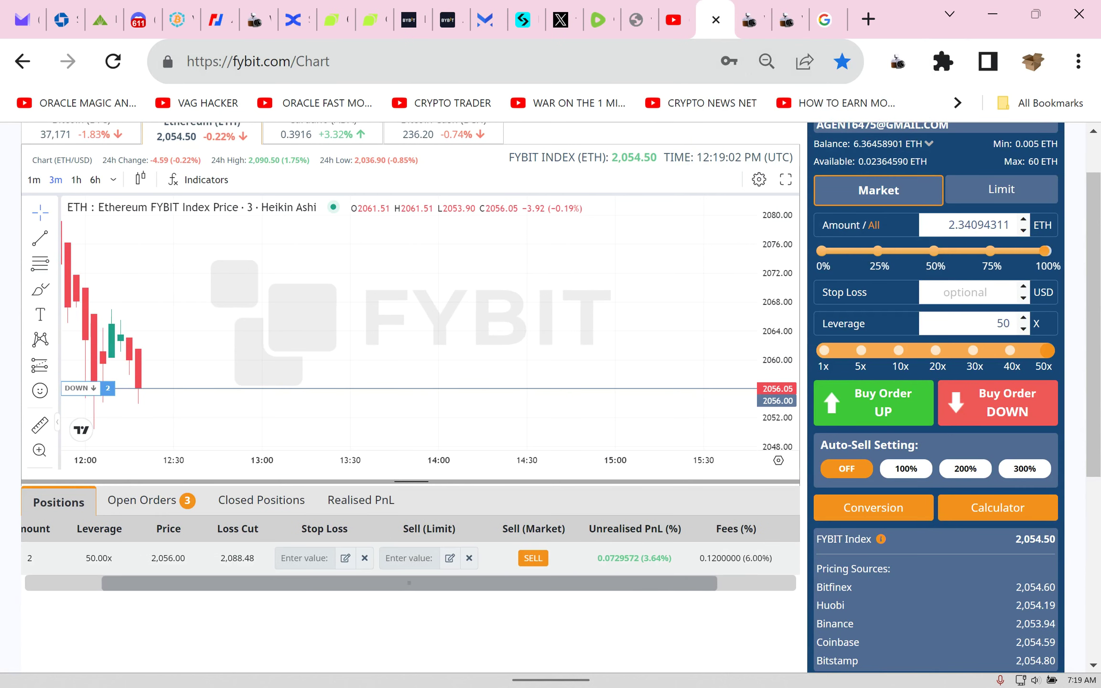
pyautogui.moveTo(694, 587); pyautogui.dragTo(598, 592)
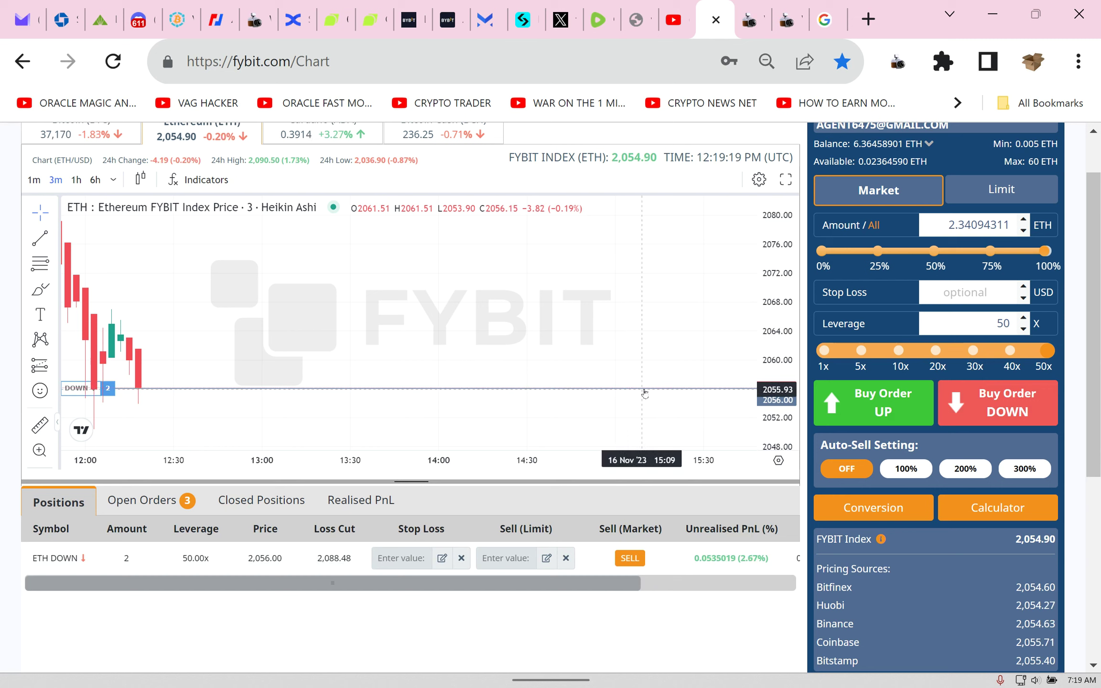
pyautogui.click(159, 505)
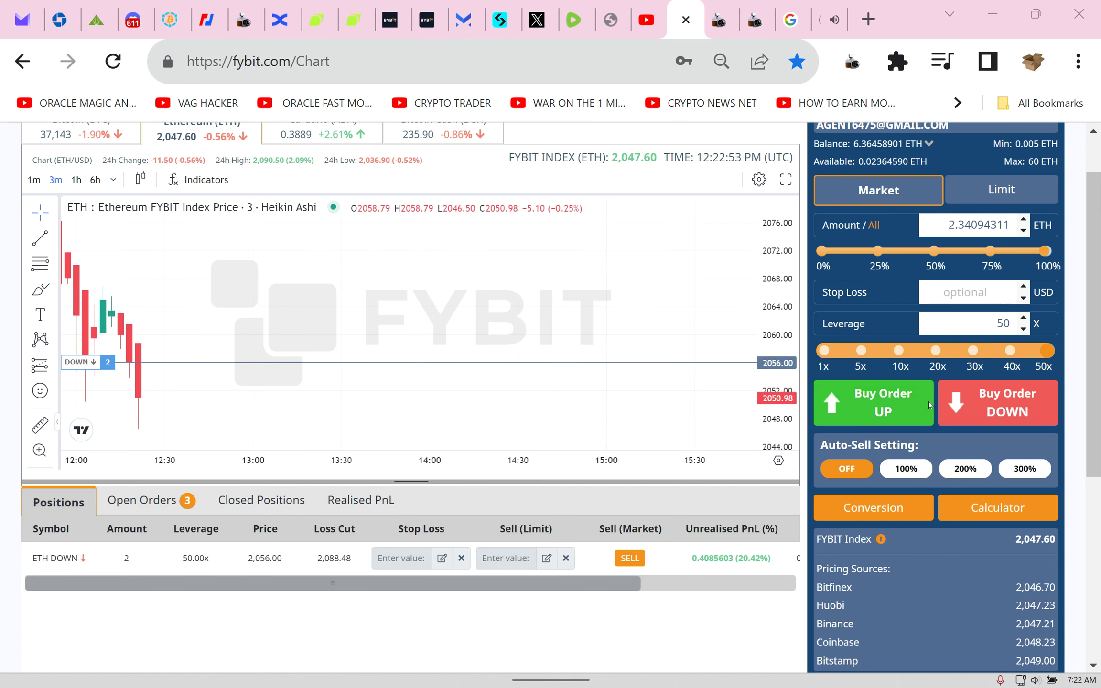
pyautogui.hscroll(3, 604, 581)
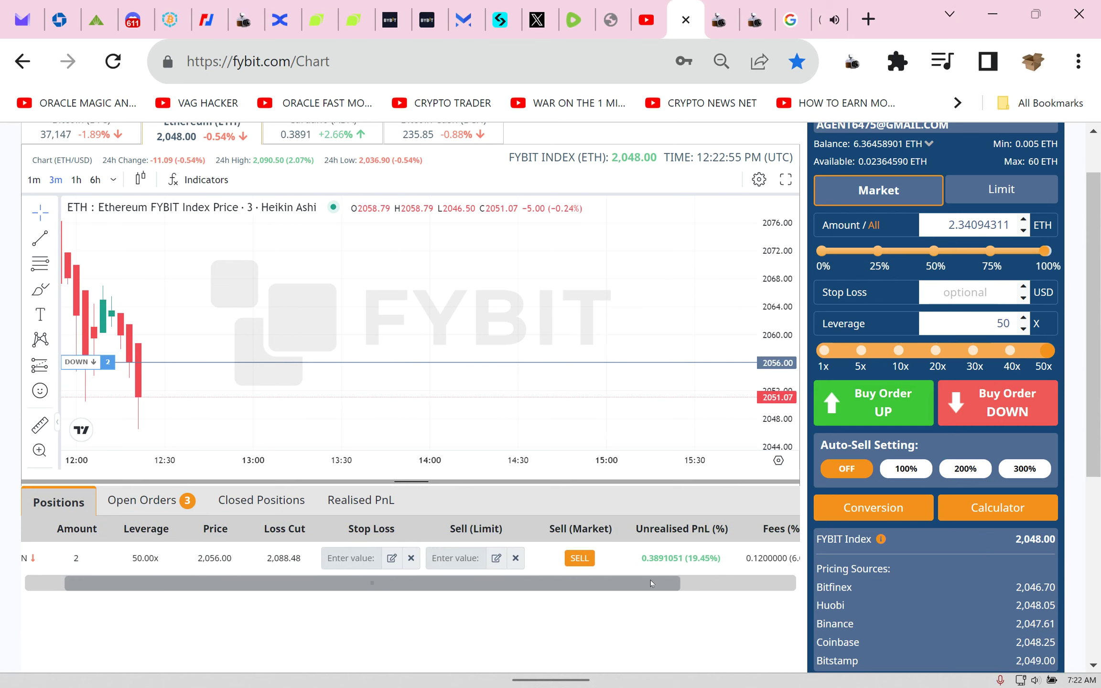
pyautogui.click(568, 558)
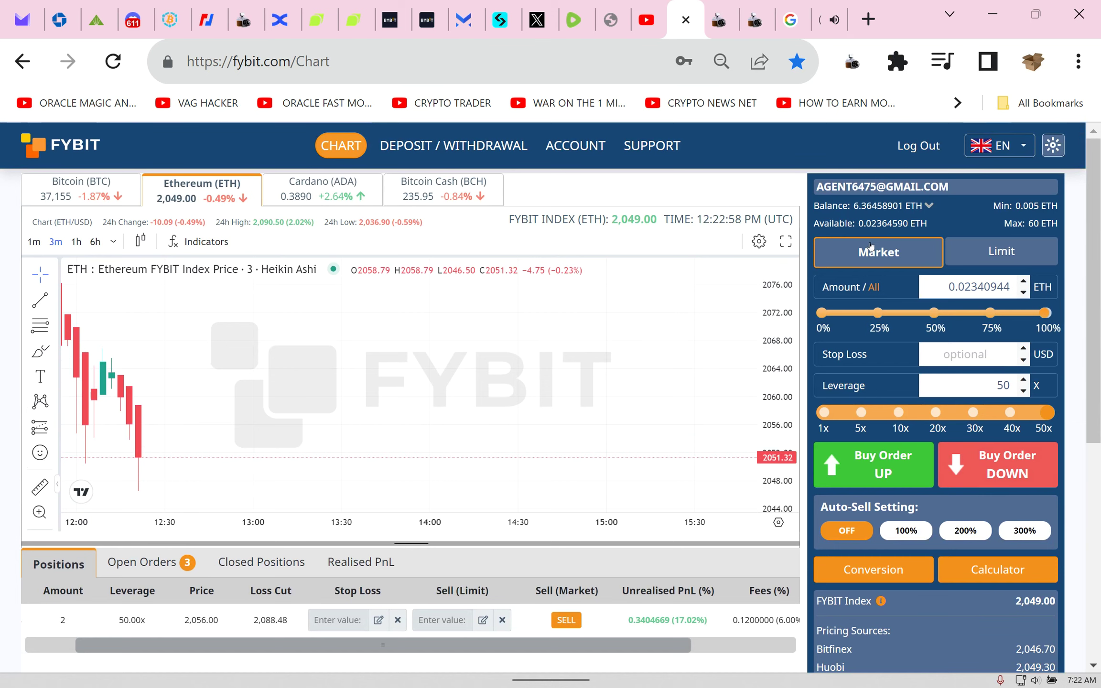
# Cancel the three pending ETH DOWN orders, then return to the Positions list
pyautogui.scroll(-4, 975, 287)
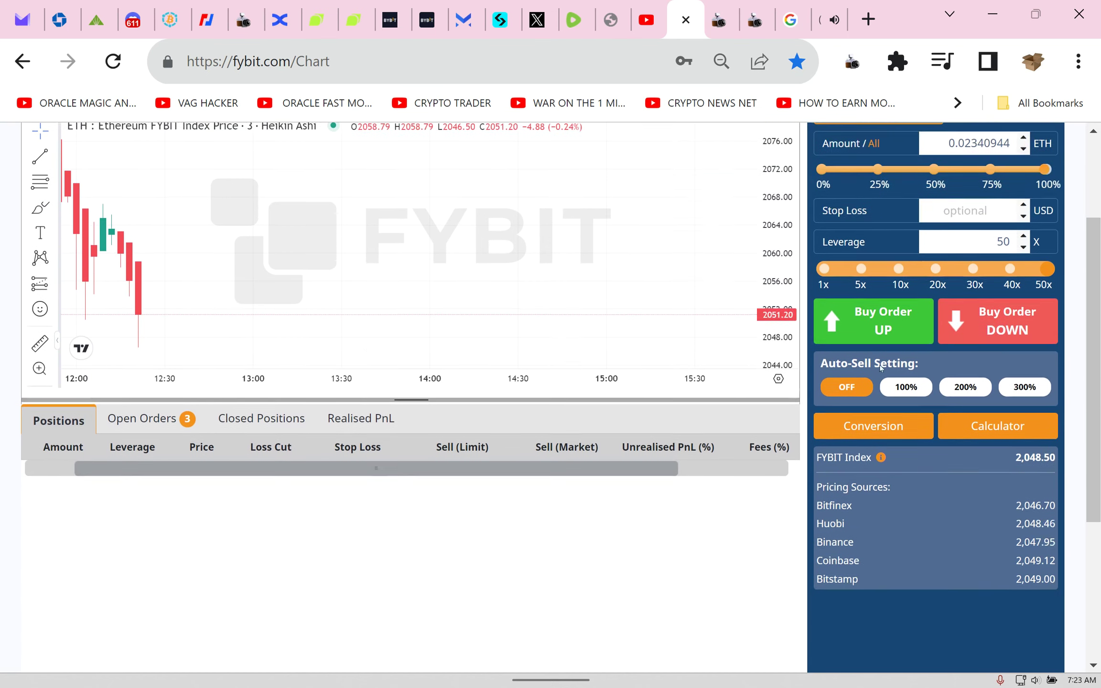
pyautogui.click(134, 369)
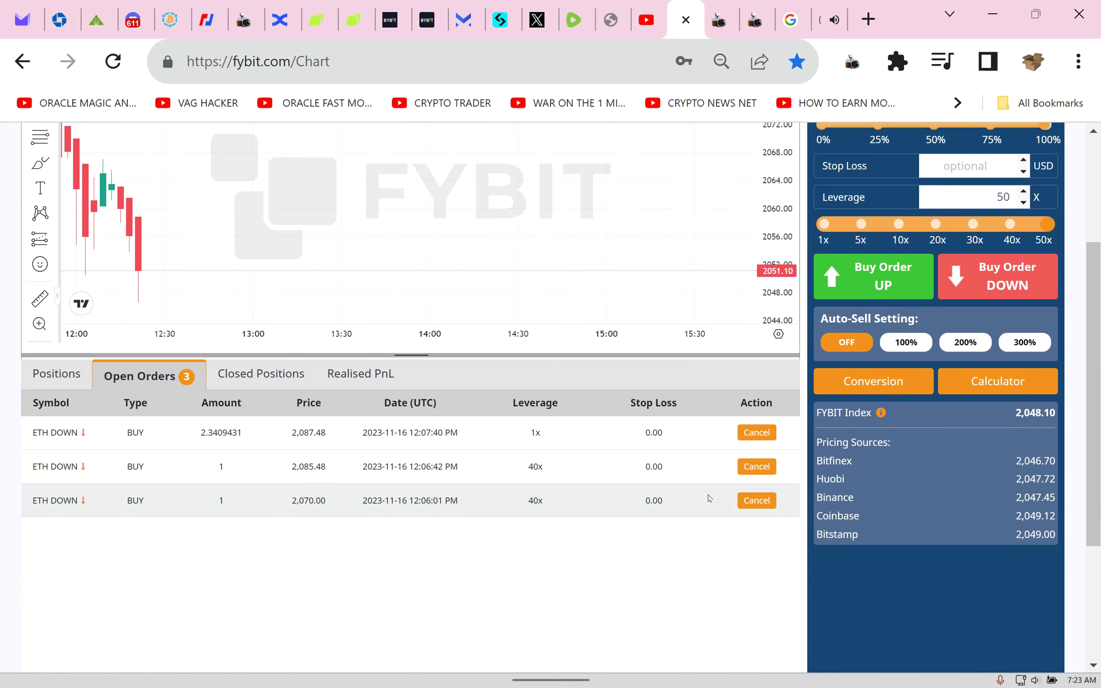
pyautogui.click(757, 466)
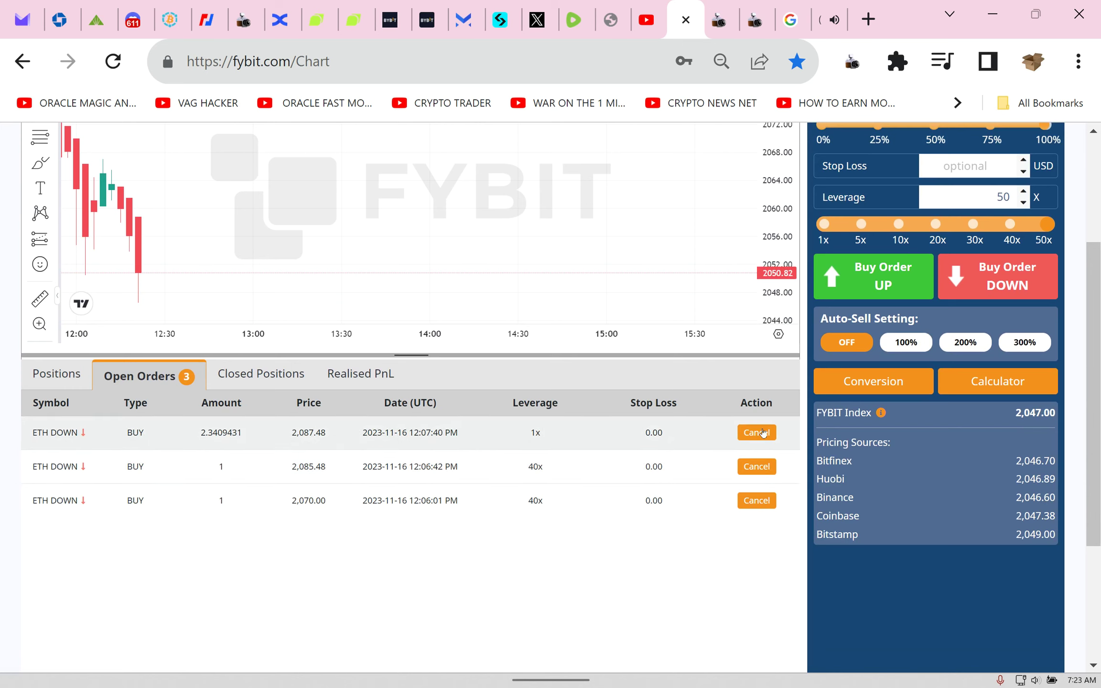
pyautogui.click(750, 502)
pyautogui.click(757, 433)
pyautogui.click(57, 373)
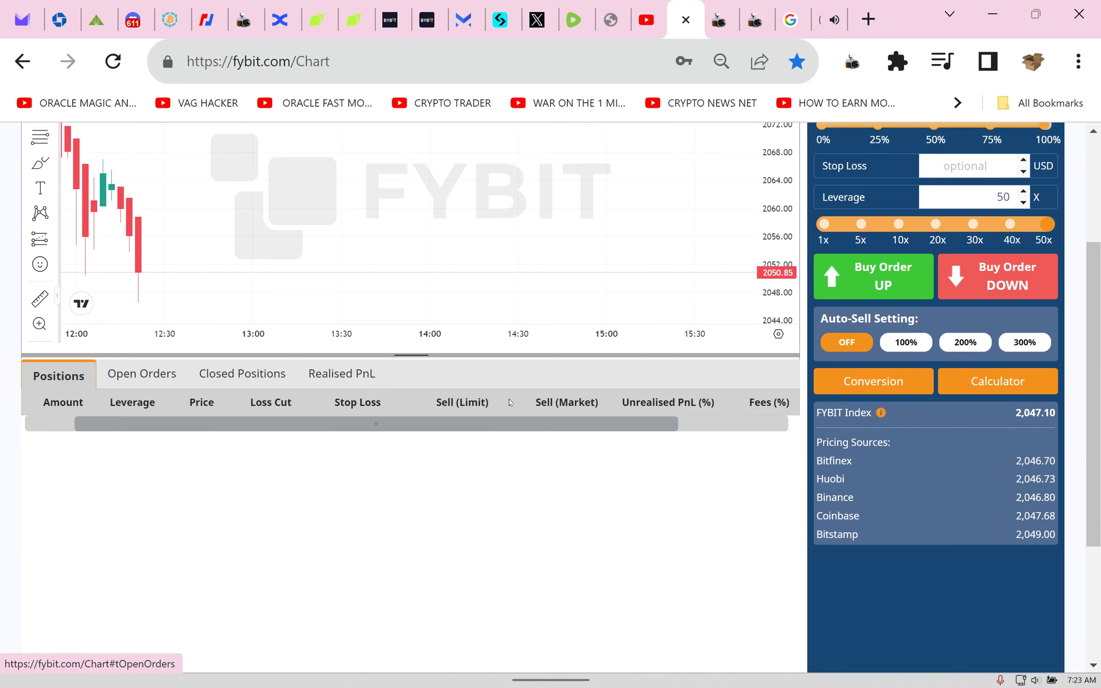
pyautogui.scroll(4, 182, 388)
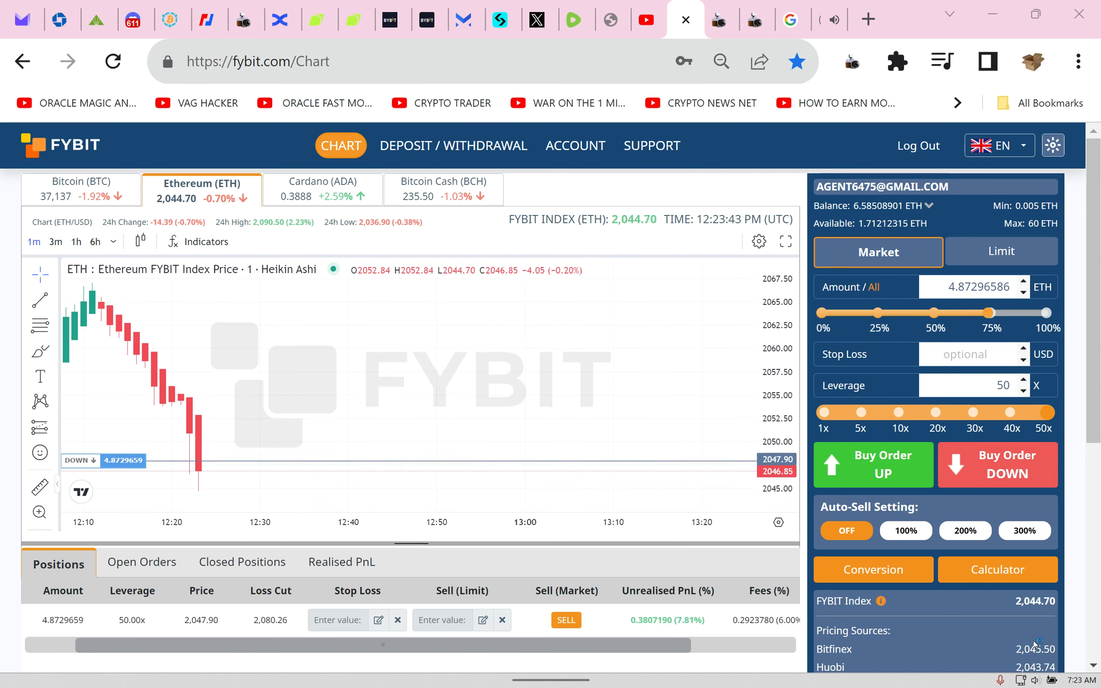
# Set the order amount to 100%, giving 1.69500191 ETH
pyautogui.click(1047, 313)
pyautogui.moveTo(677, 661)
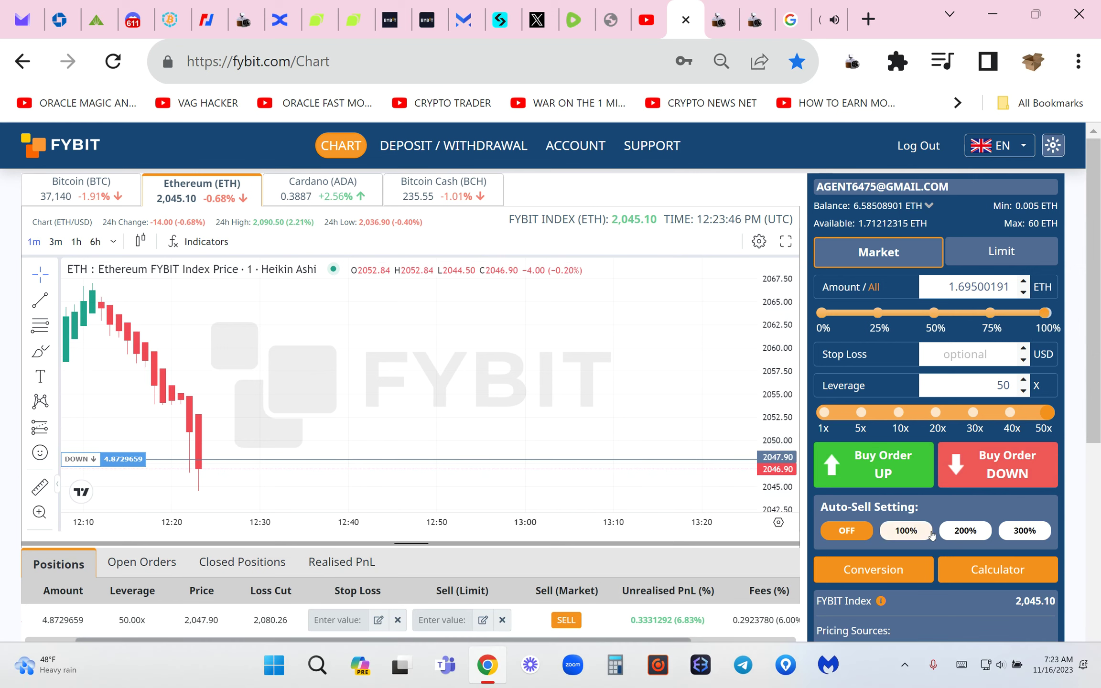
pyautogui.scroll(-2, 646, 559)
# Sell the 4.8729659 ETH DOWN position at market, raising Available to 6.63771704 ETH
pyautogui.moveTo(656, 554); pyautogui.dragTo(719, 550)
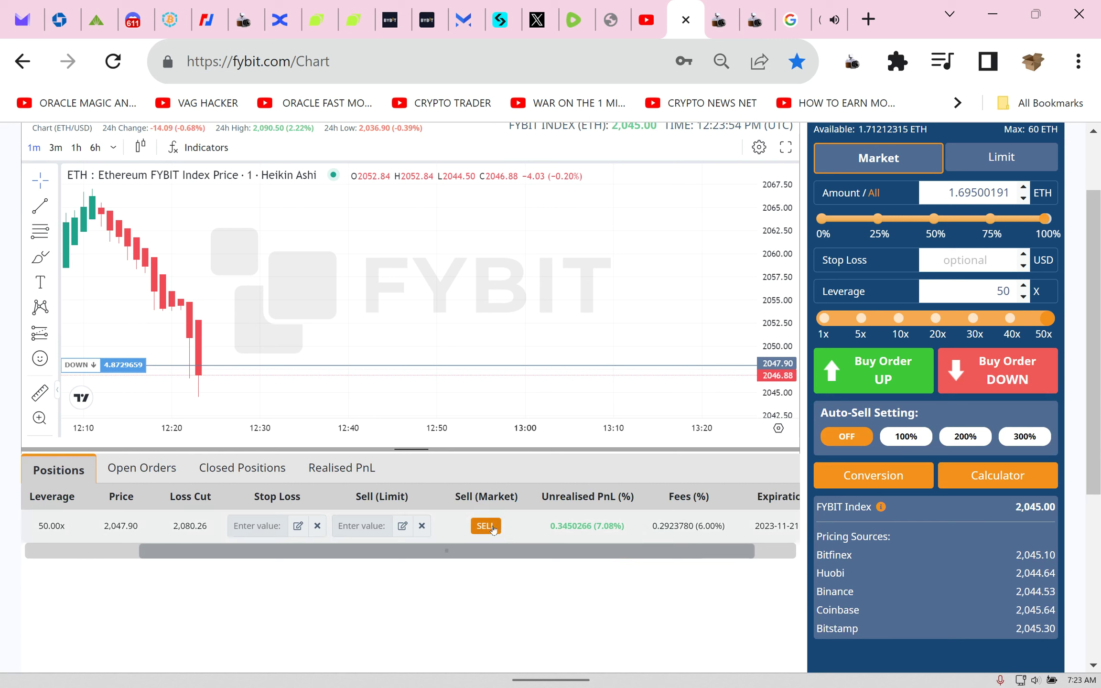
pyautogui.click(492, 527)
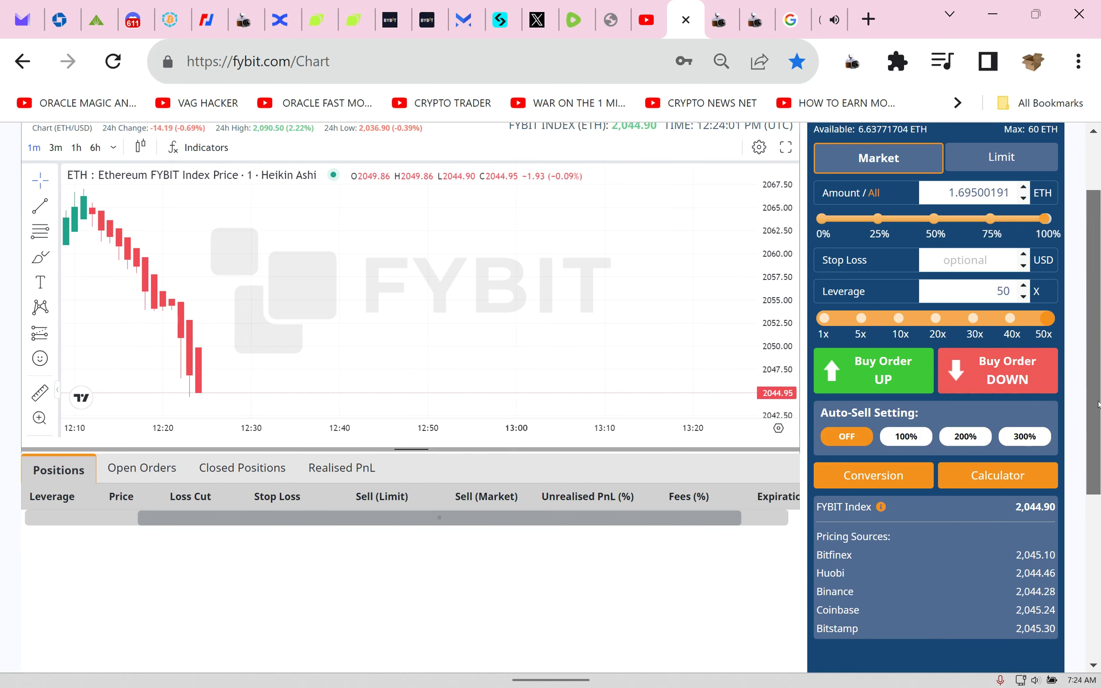
pyautogui.moveTo(1098, 404); pyautogui.dragTo(1099, 391)
pyautogui.moveTo(1047, 241)
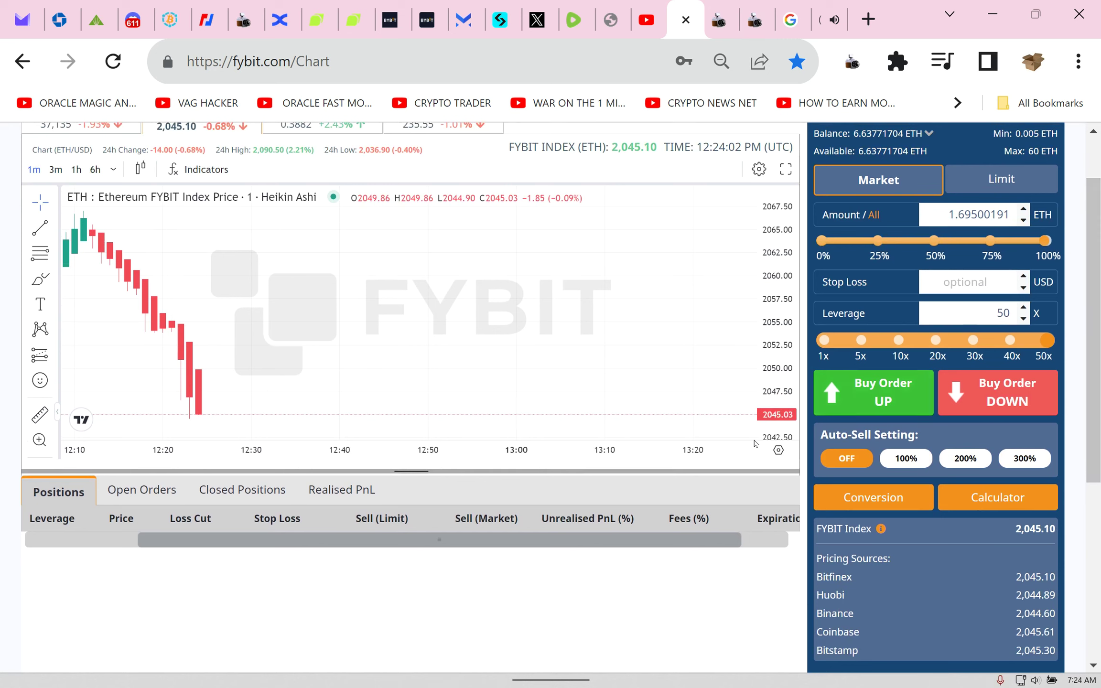
pyautogui.click(945, 242)
# Slide Amount to 100% so the 50x market order holds 6.63771704 ETH
pyautogui.moveTo(948, 246); pyautogui.dragTo(1049, 242)
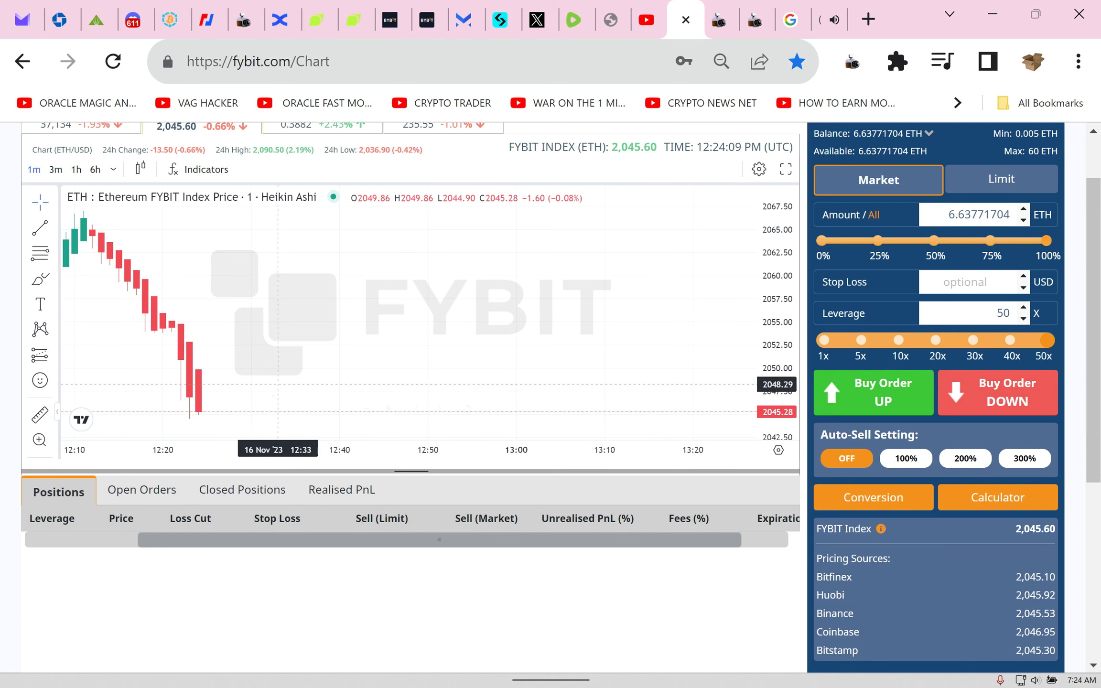
pyautogui.moveTo(225, 416); pyautogui.dragTo(247, 414)
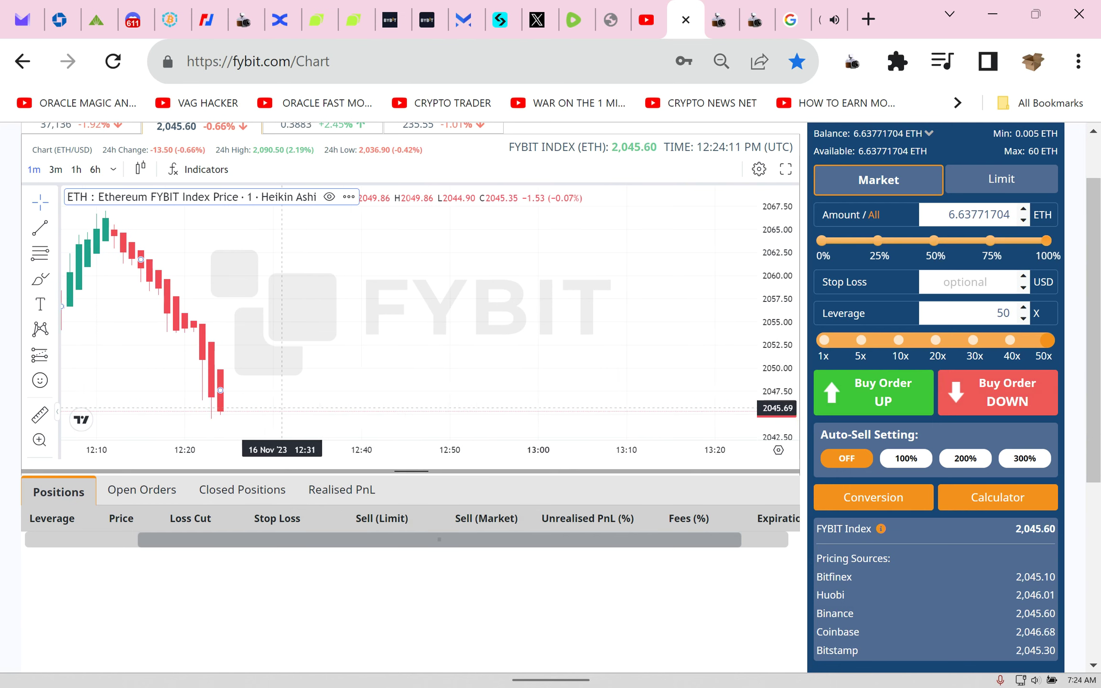